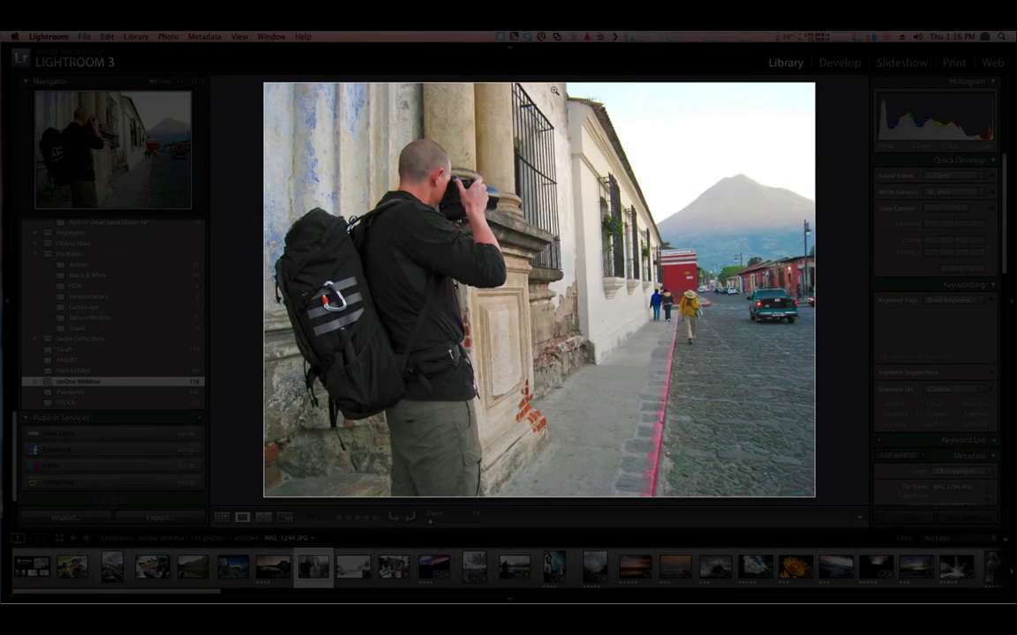
View the collection's behind-the-scenes photos one by one, from the snowy Nepal slope to the photographer standing over a child
{"action": "key", "text": "Right"}
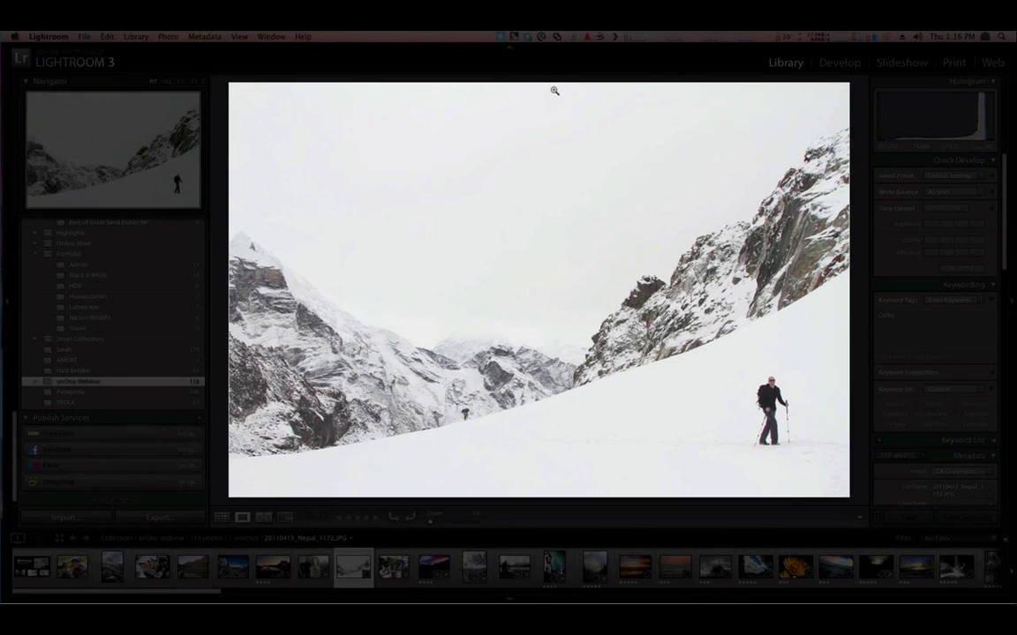
{"action": "key", "text": "Right"}
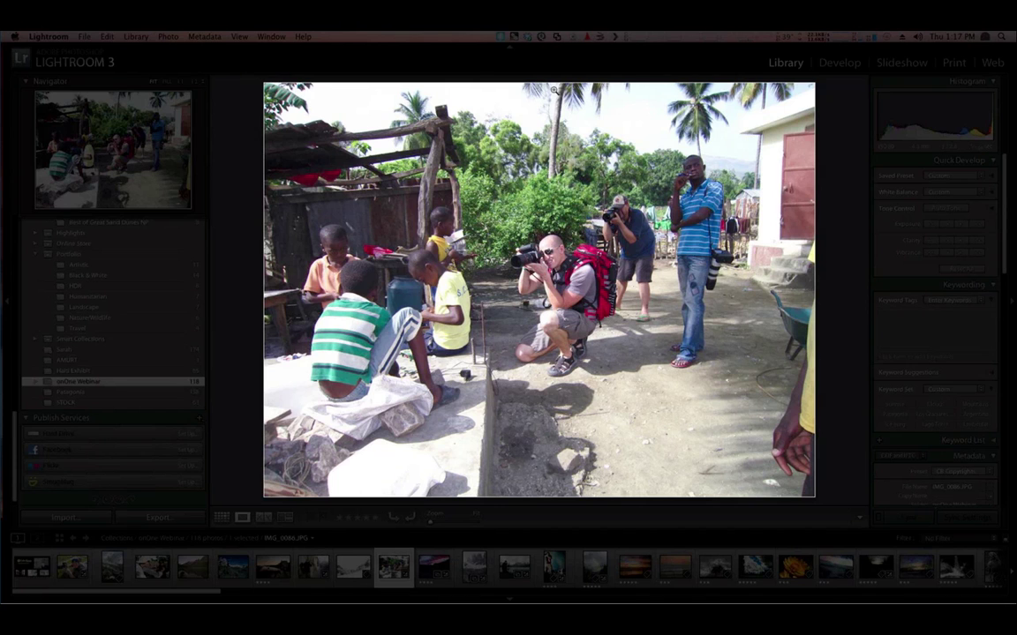
{"action": "key", "text": "Right"}
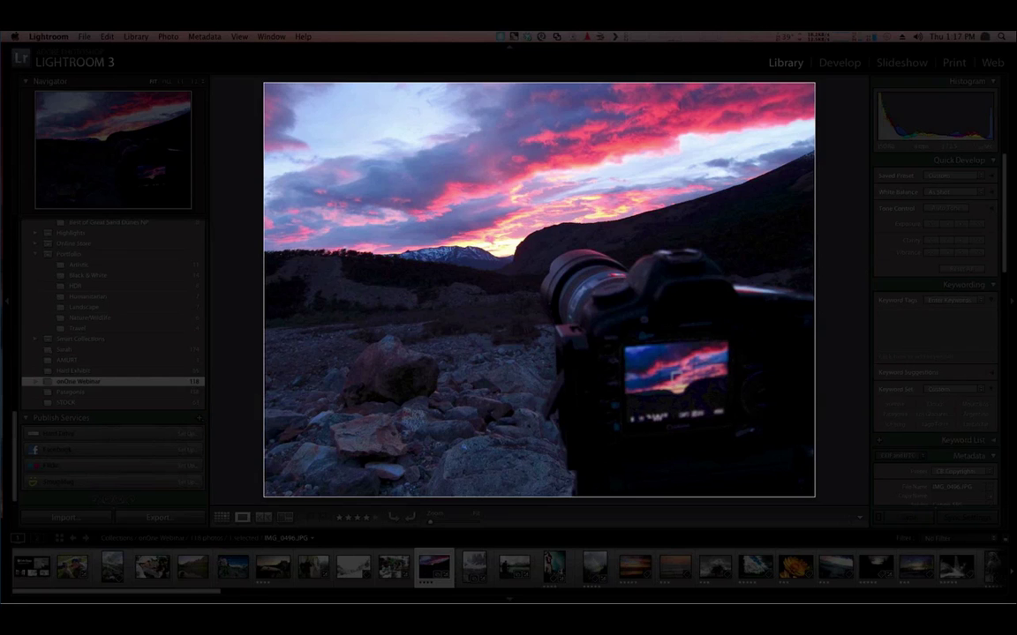
{"action": "left_click", "coordinate": [474, 566]}
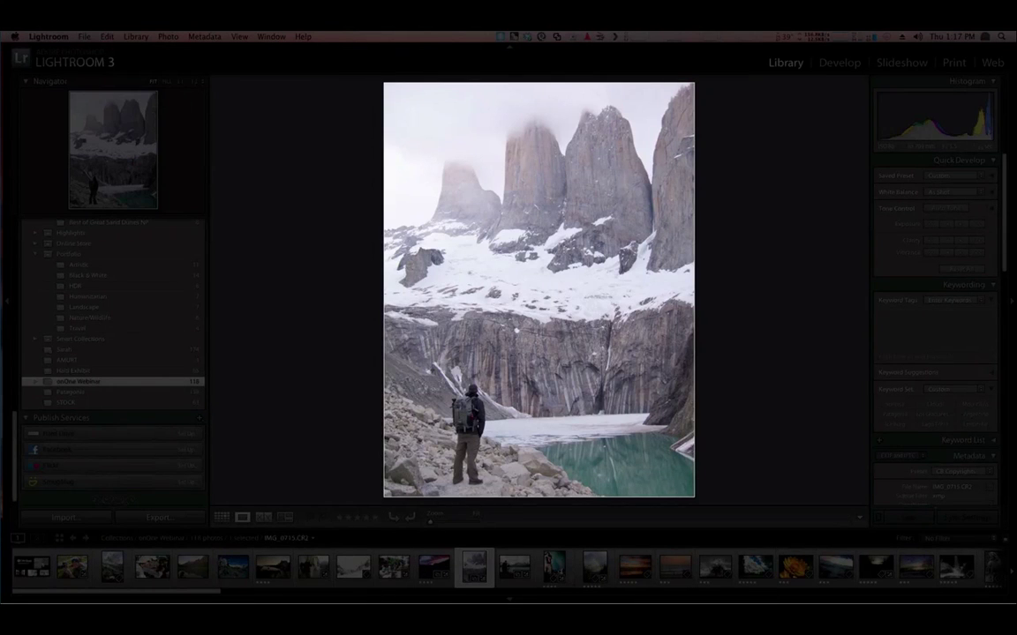
{"action": "key", "text": "Right"}
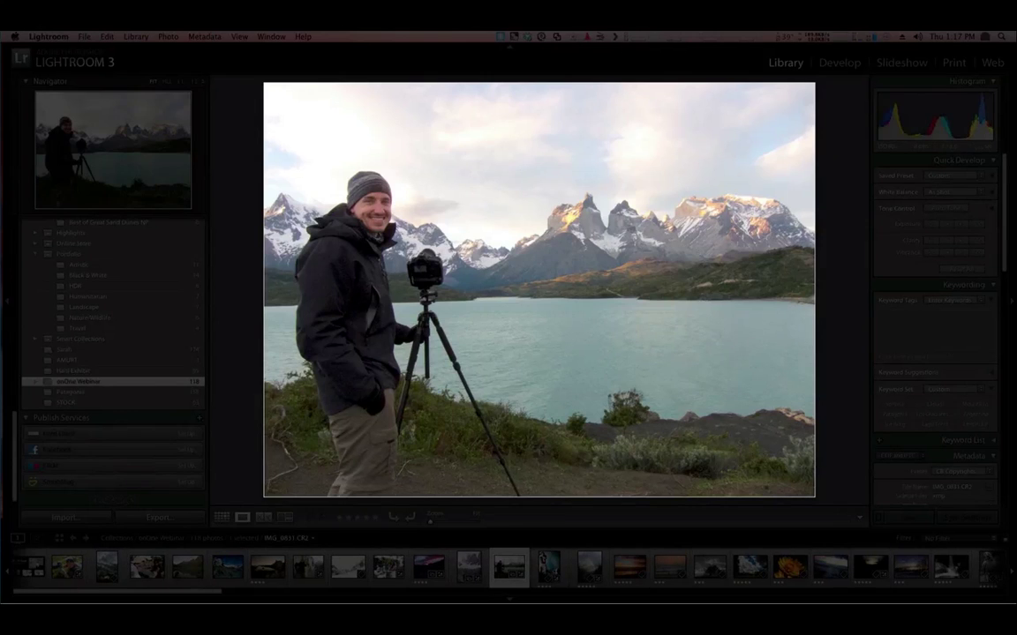
{"action": "key", "text": "Right"}
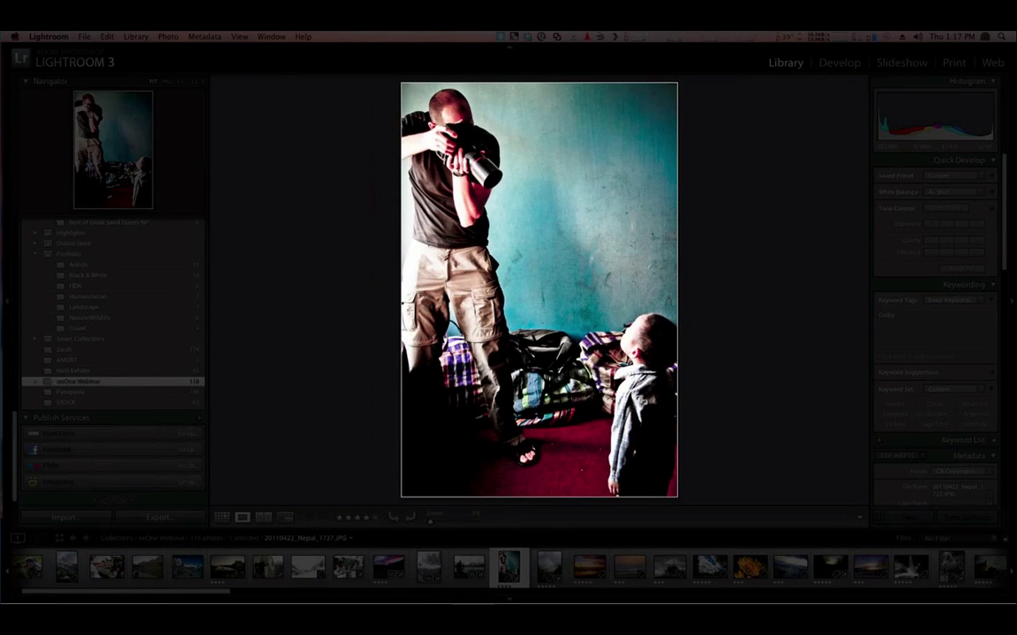
Show the rainbow and beach sunset photos, returning once to the rainbow, and continue to the surfer in Surfers Paradise-Edit.tif
{"action": "key", "text": "Right"}
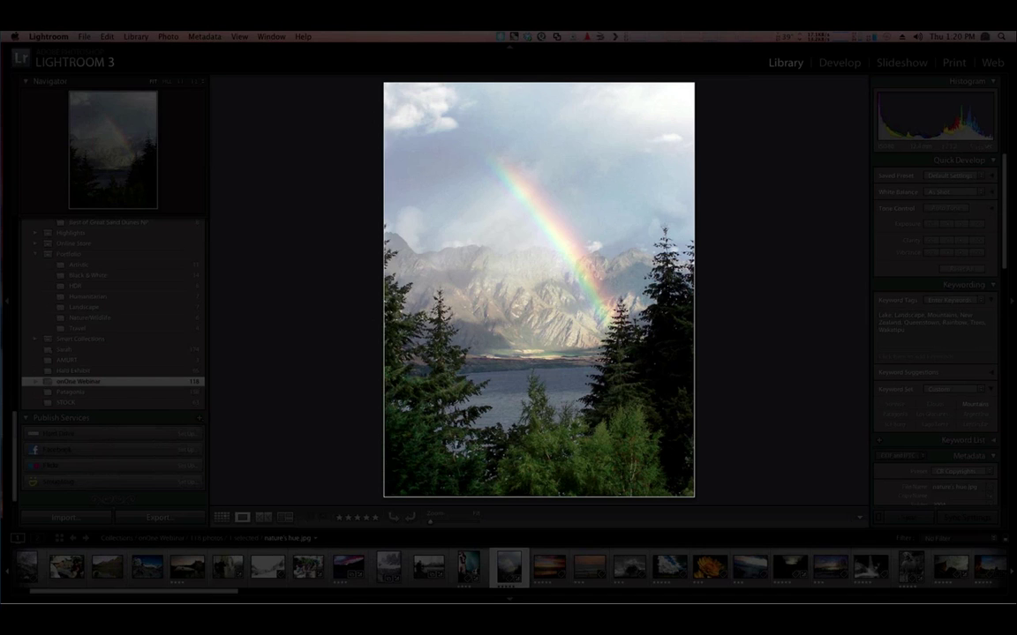
{"action": "key", "text": "Right"}
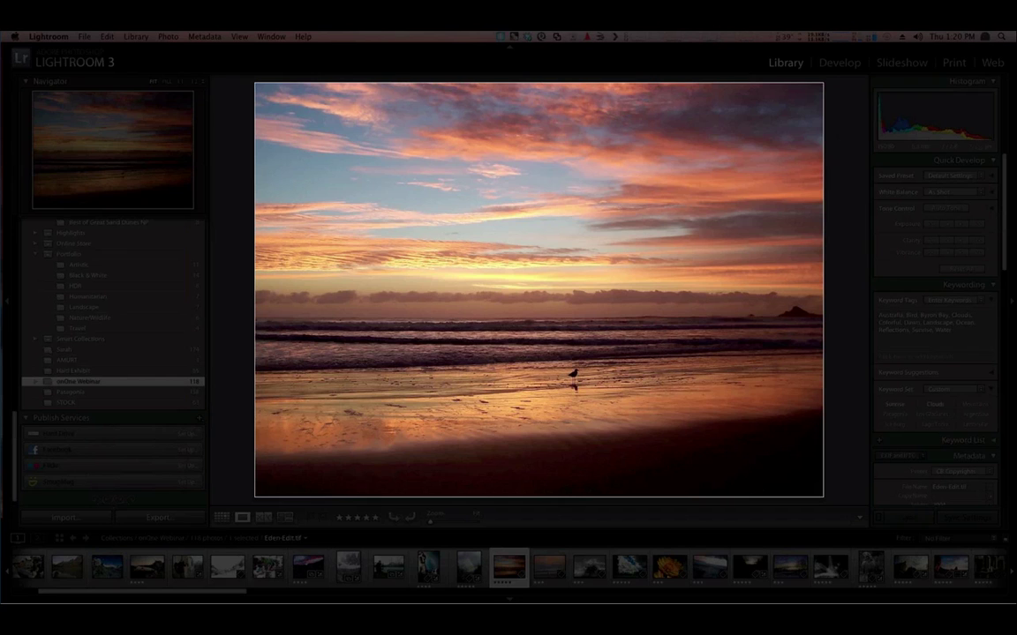
{"action": "key", "text": "Left"}
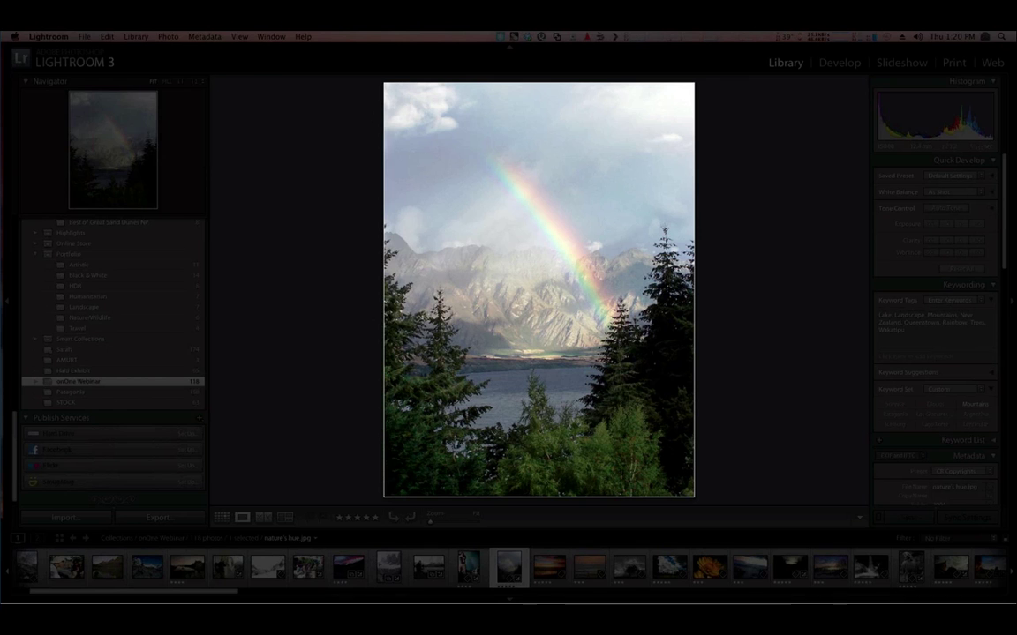
{"action": "key", "text": "Right"}
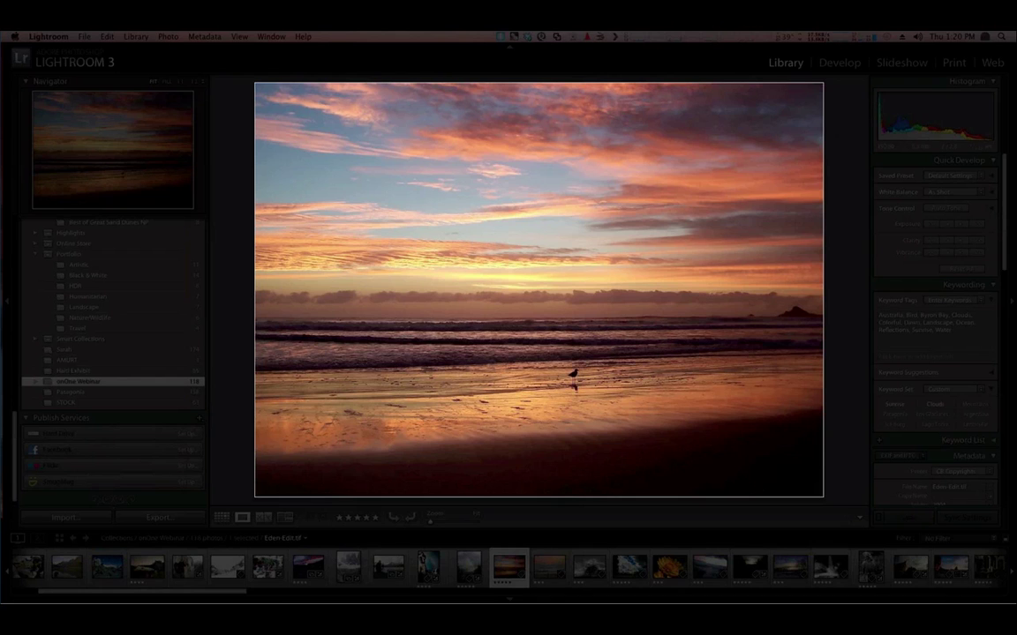
{"action": "key", "text": "Right"}
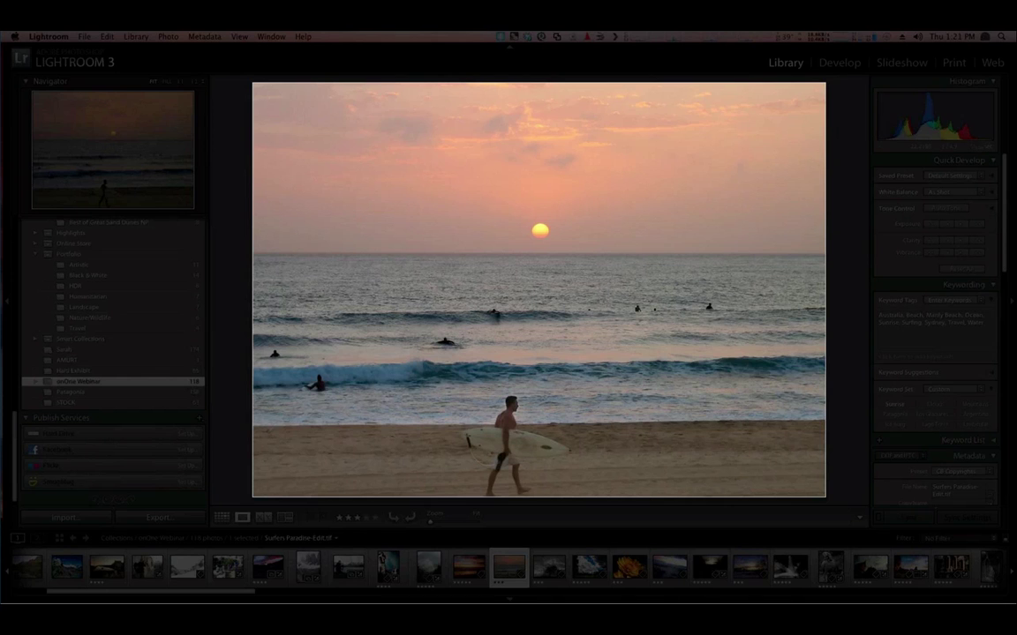
Go through the nature photos from the lone tree in Standing Tall Edit.tif to the waterfall in the motion of water.jpg
{"action": "key", "text": "Right"}
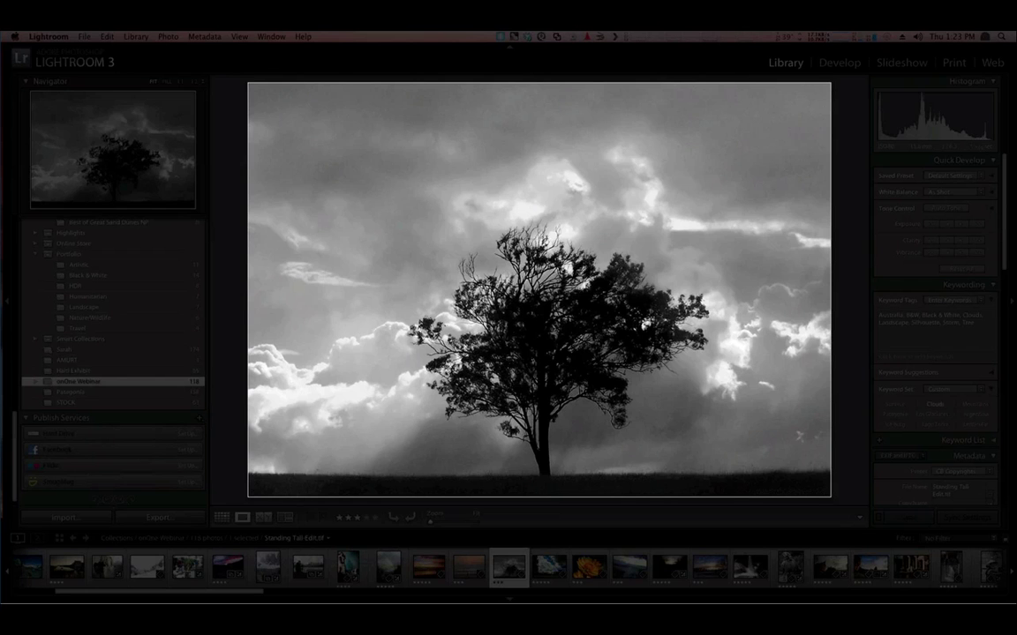
{"action": "key", "text": "Right"}
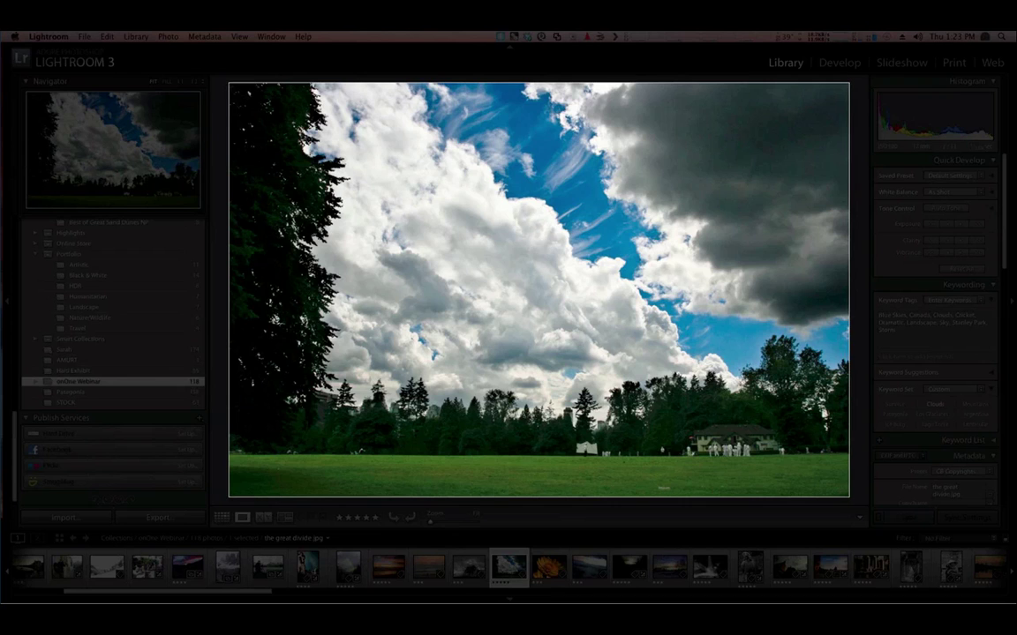
{"action": "key", "text": "Right"}
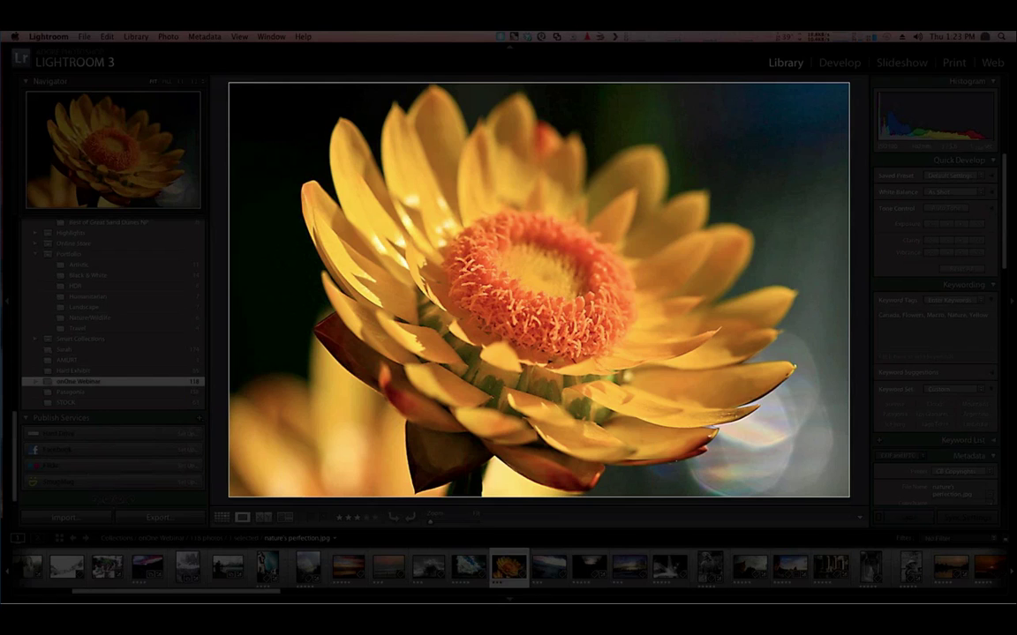
{"action": "key", "text": "Right"}
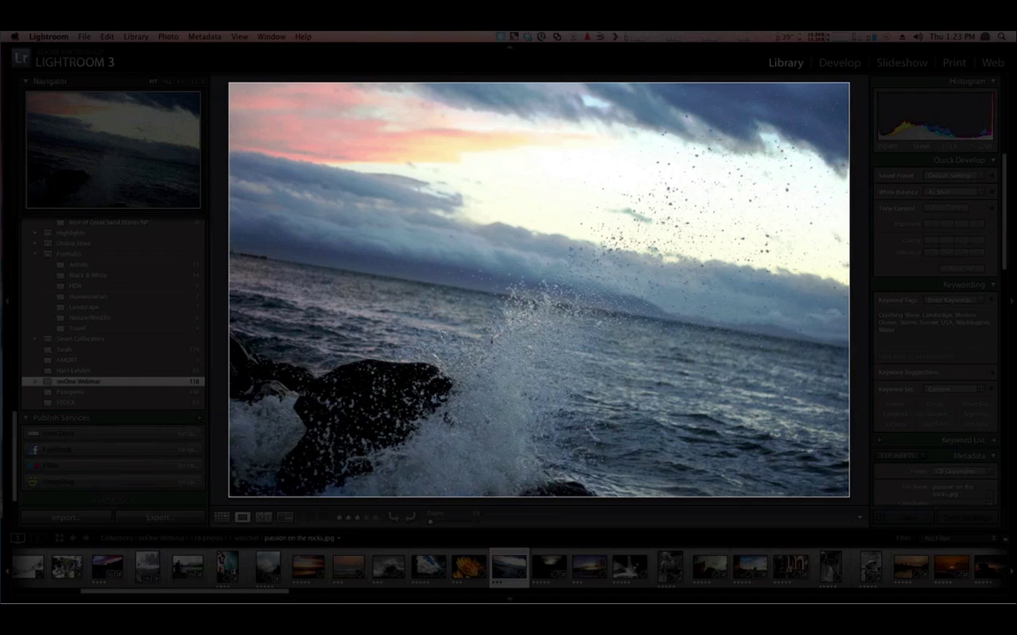
{"action": "key", "text": "Right"}
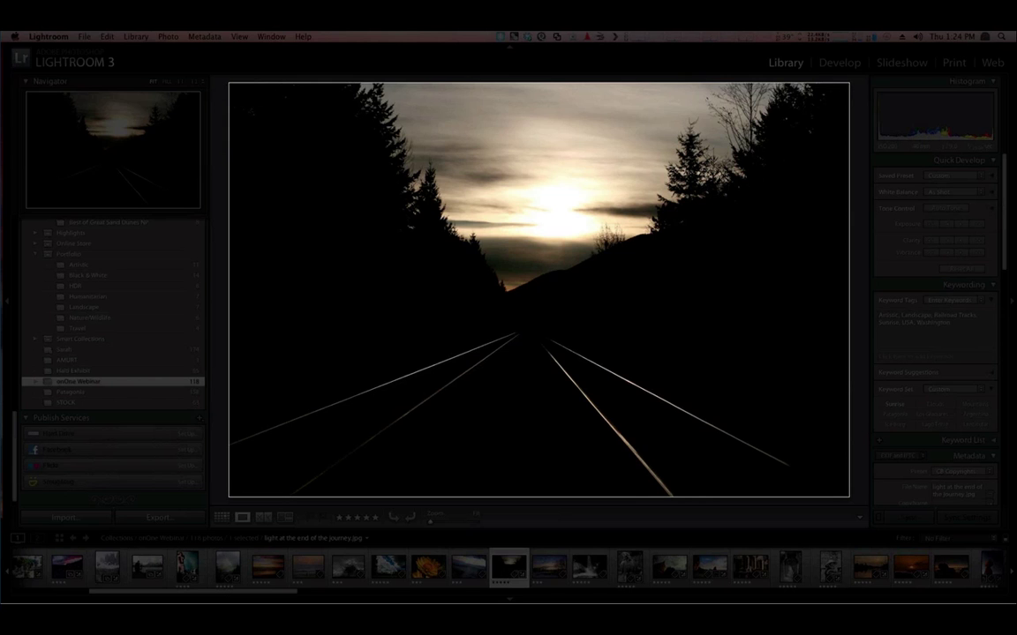
{"action": "left_click", "coordinate": [549, 567]}
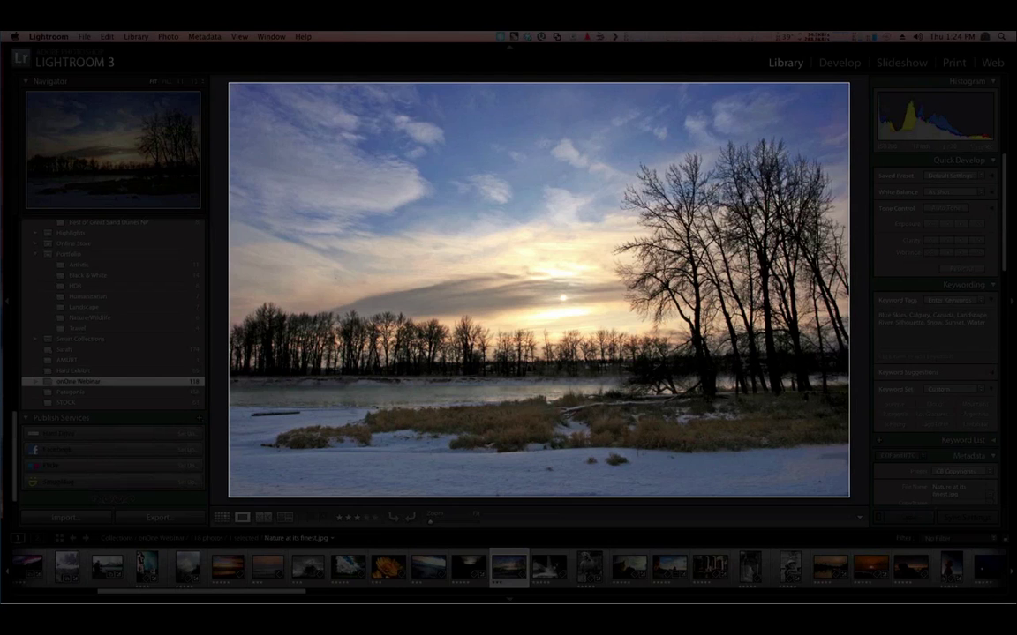
{"action": "key", "text": "Right"}
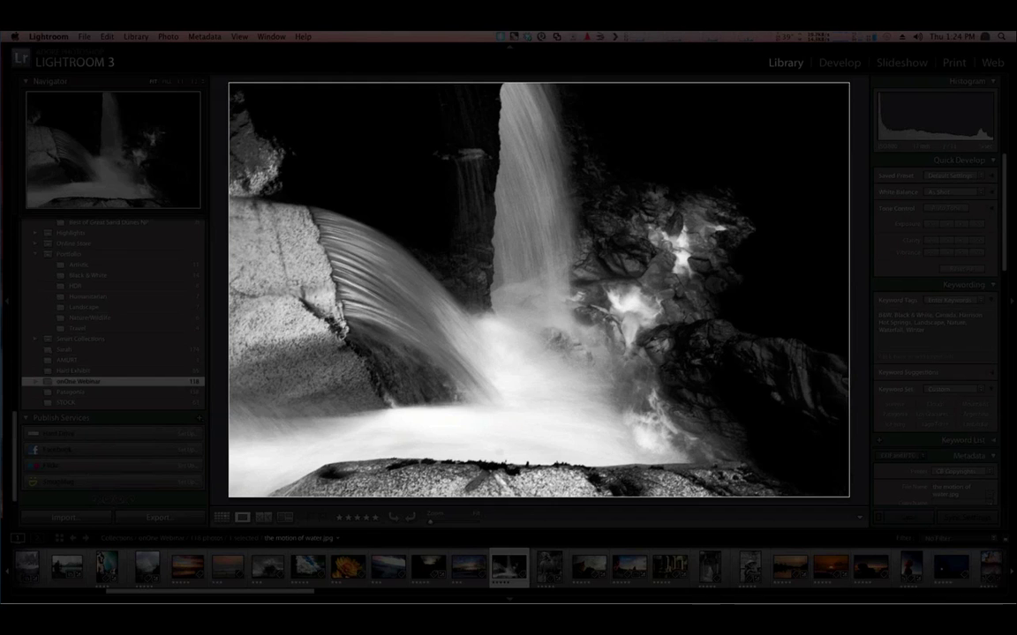
Go through the Southeast Asia travel photos from an odd pair.jpg to the fishing boat sunset in a beautiful return home.jpg
{"action": "key", "text": "Right"}
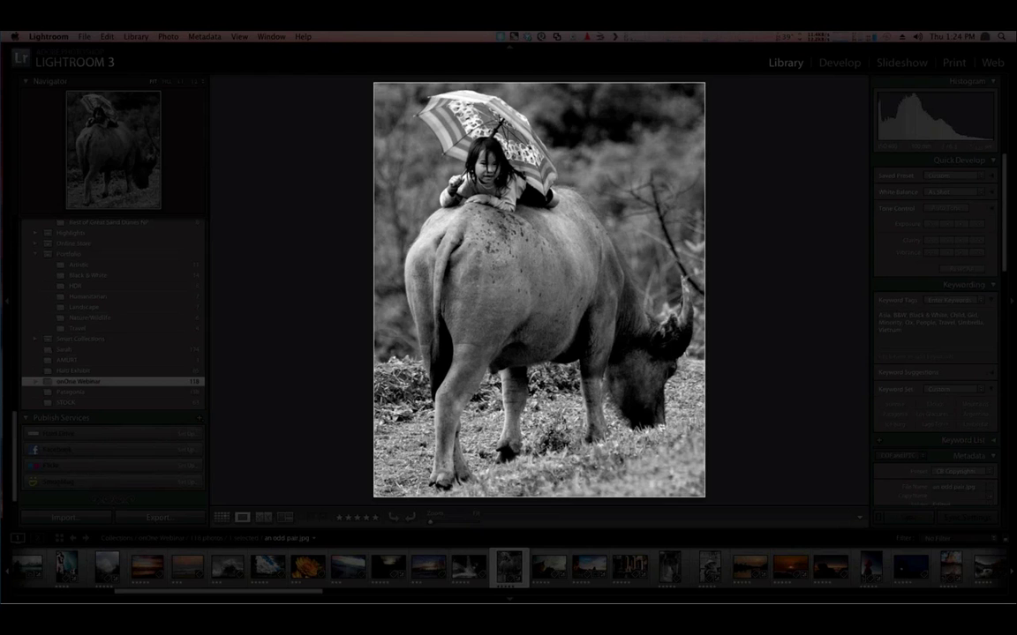
{"action": "key", "text": "Right"}
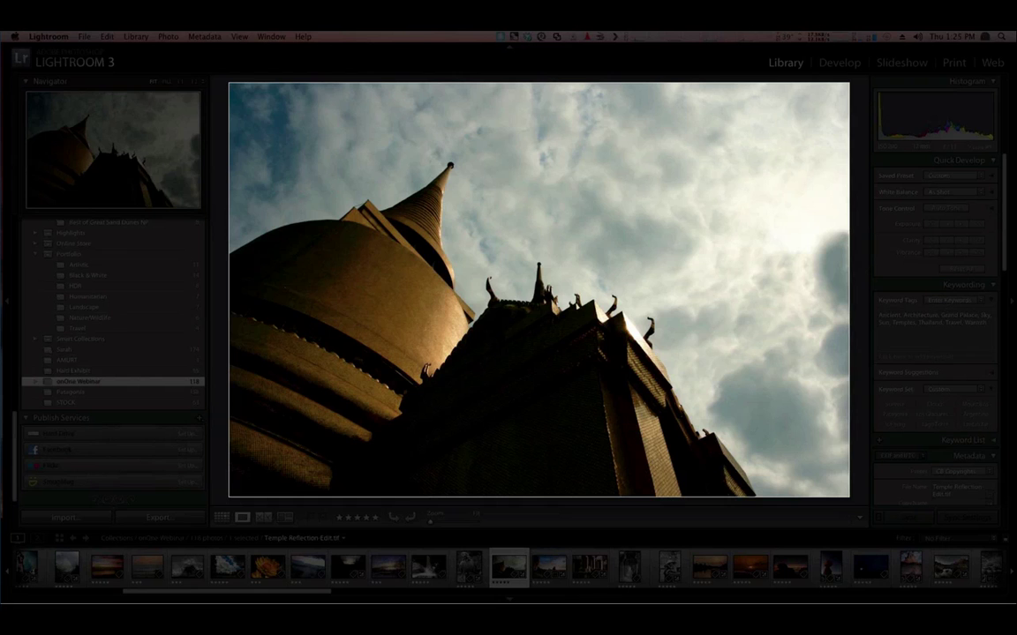
{"action": "key", "text": "Right"}
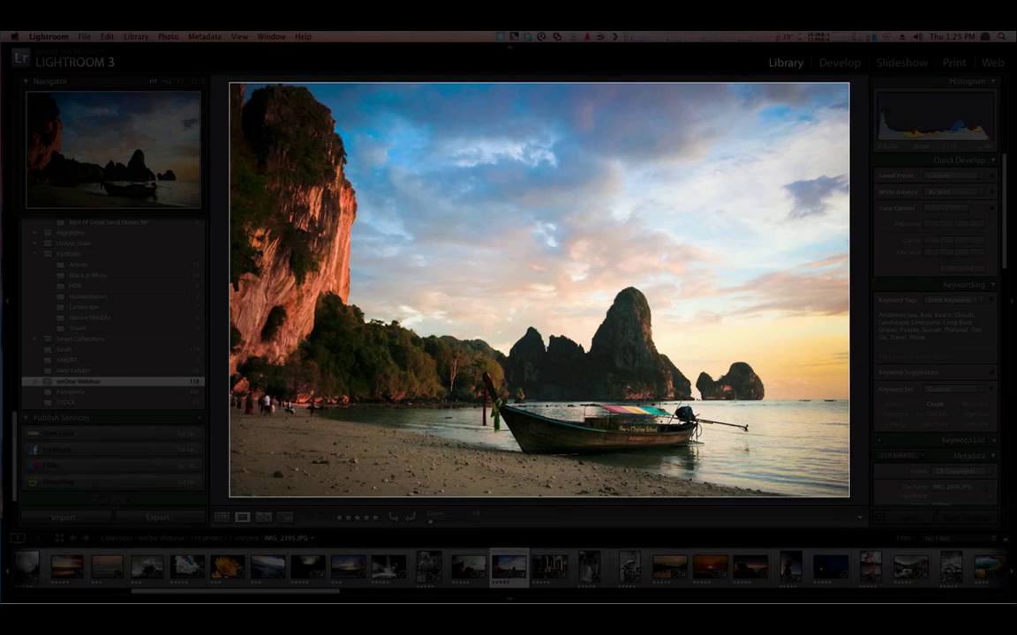
{"action": "left_click", "coordinate": [549, 567]}
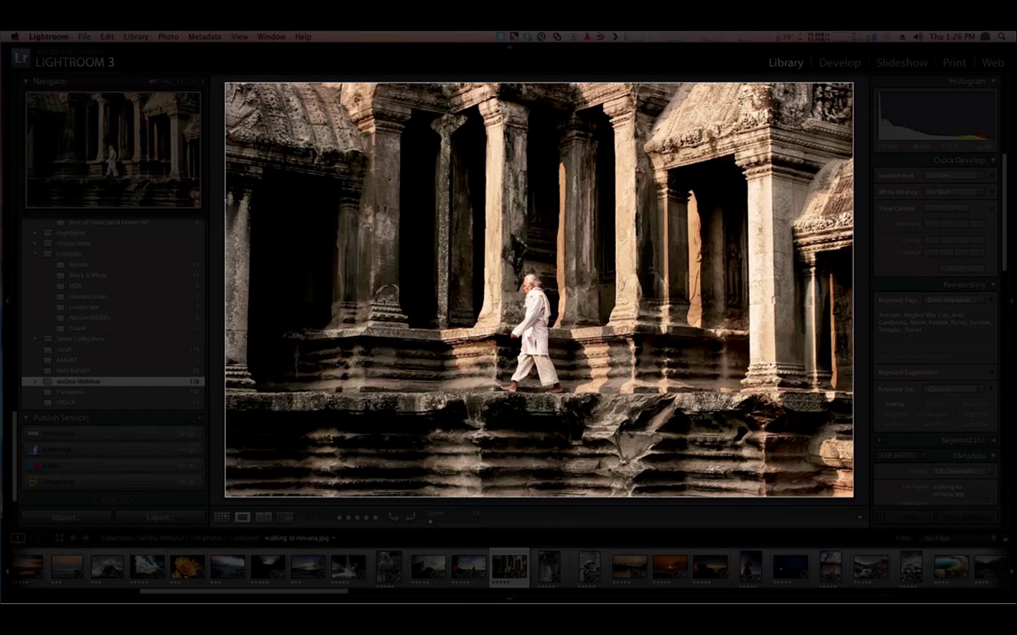
{"action": "key", "text": "Right"}
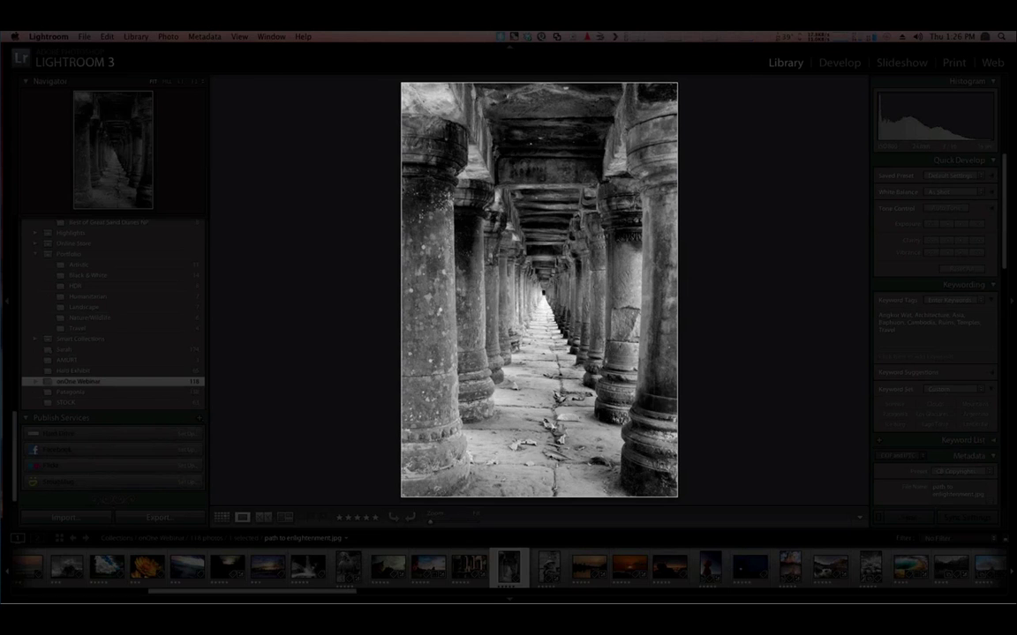
{"action": "key", "text": "Right"}
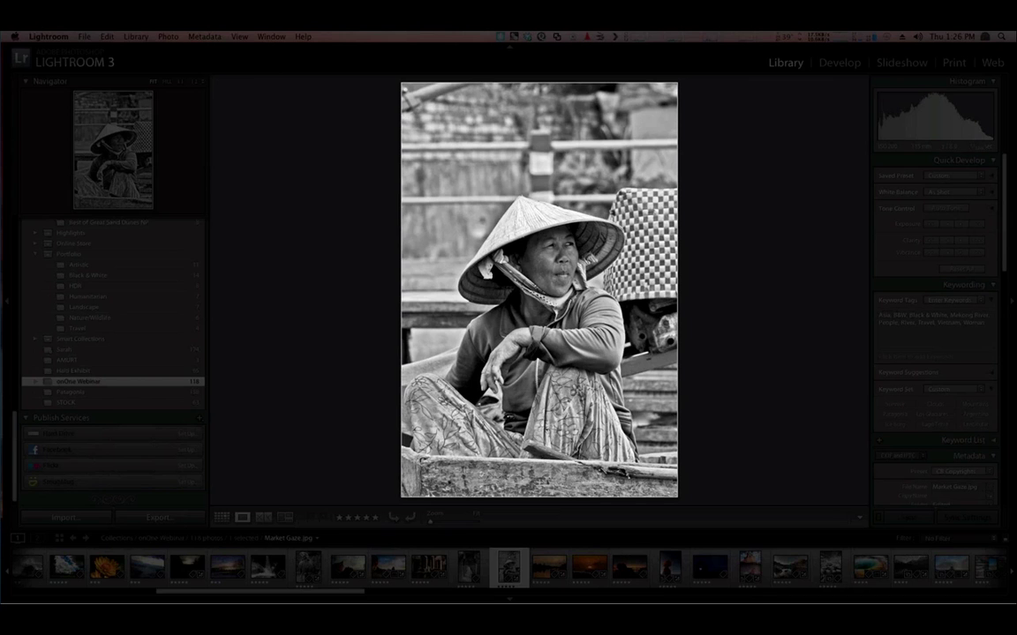
{"action": "key", "text": "Right"}
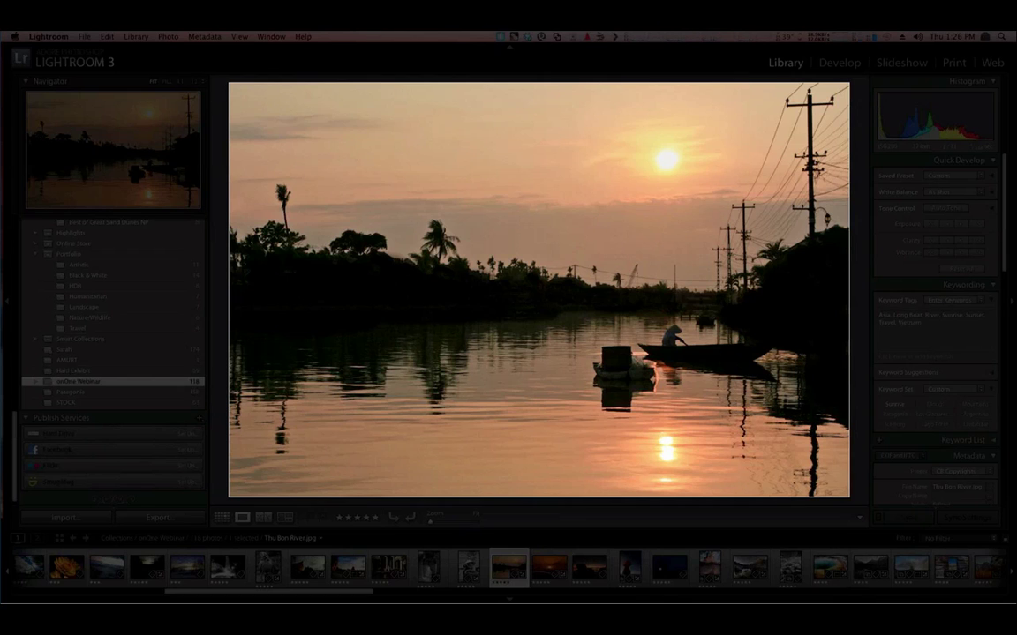
{"action": "key", "text": "Right"}
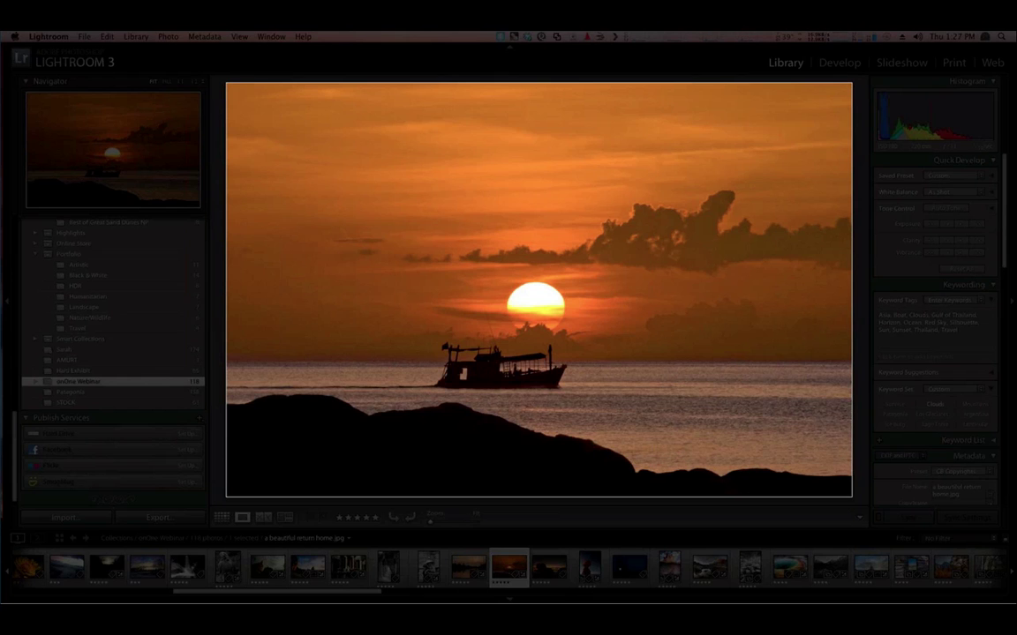
View the Lake Tahoe sunset and the Arches National Park photos through to the rock tower reflected in a puddle
{"action": "key", "text": "Right"}
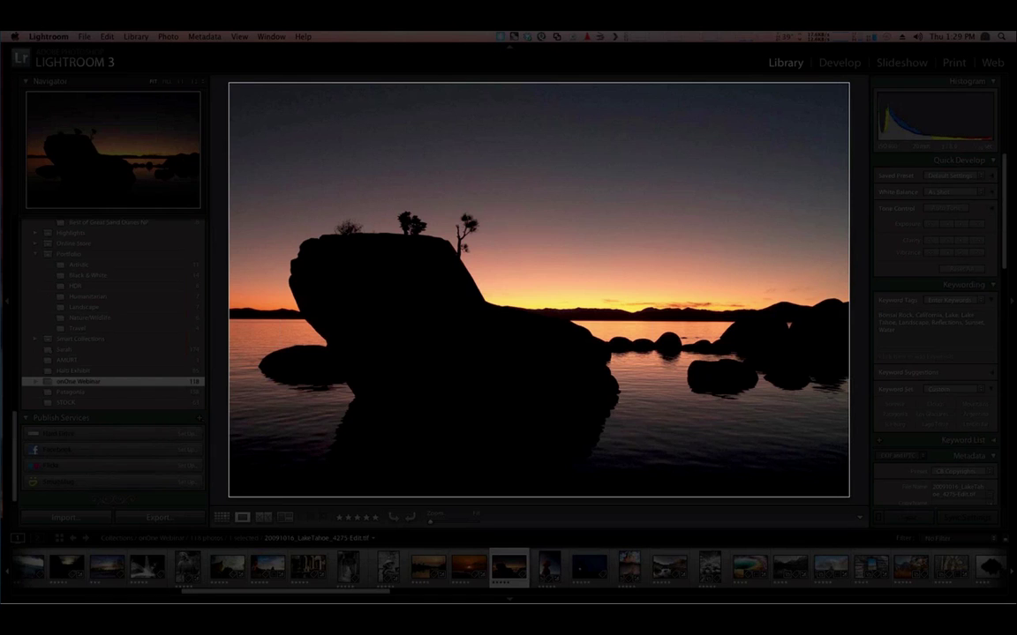
{"action": "key", "text": "Right"}
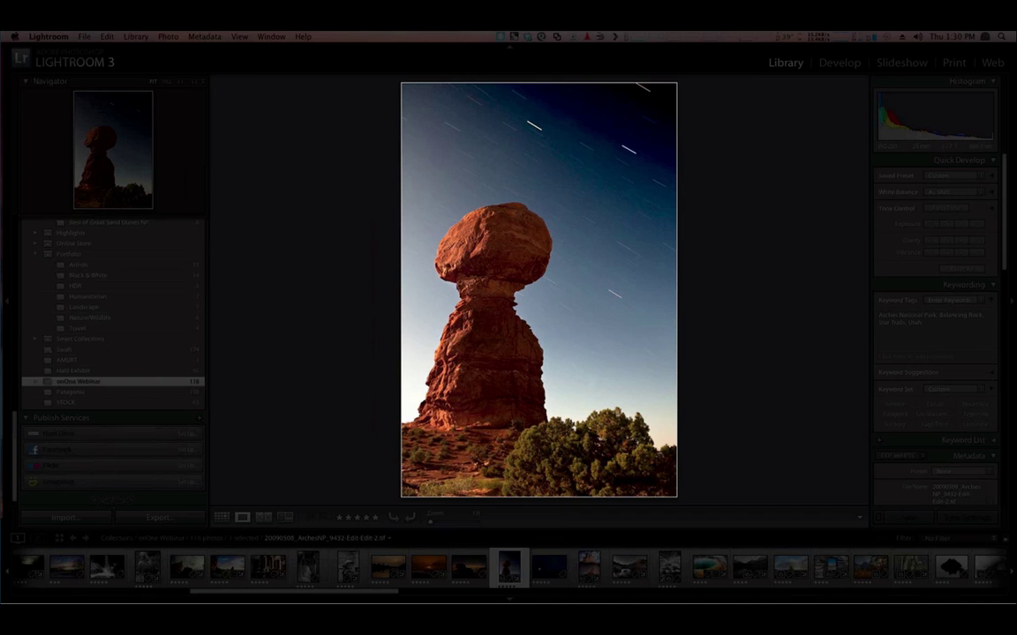
{"action": "key", "text": "Right"}
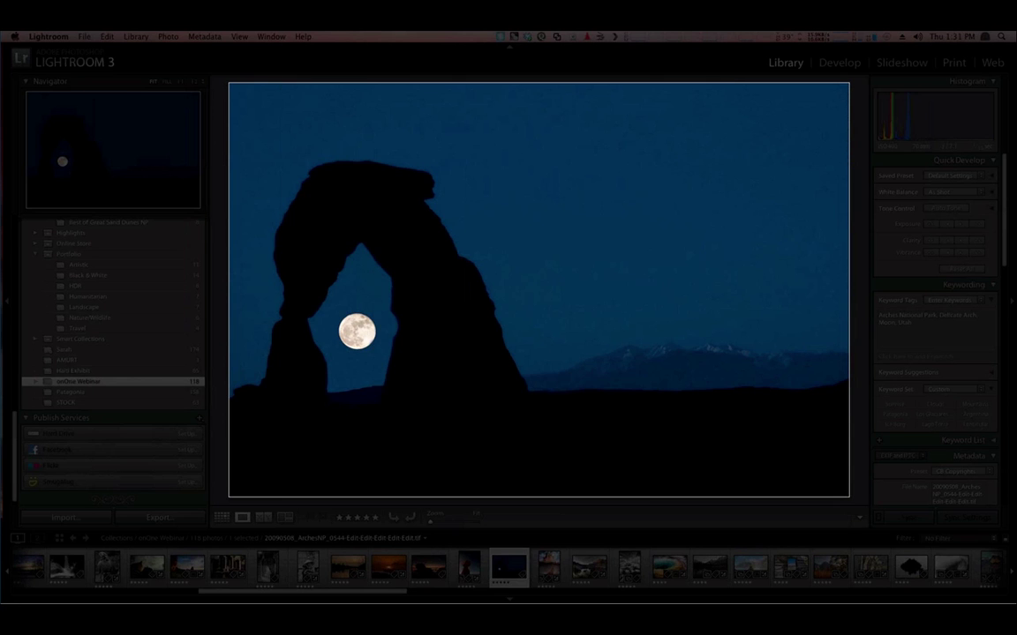
{"action": "left_click", "coordinate": [549, 567]}
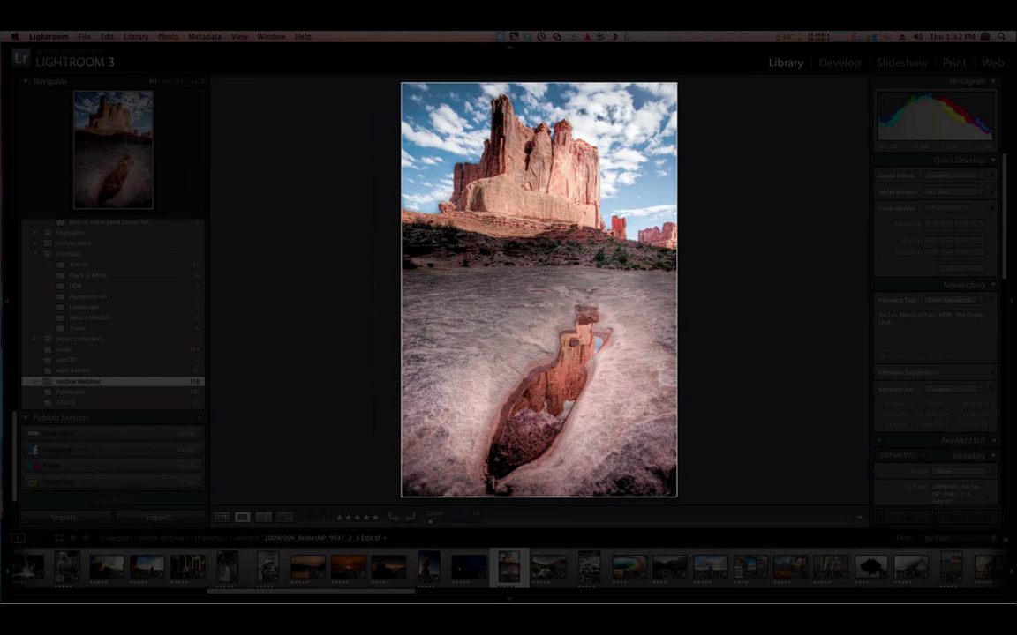
View the Wind River, Yellowstone and Teton landscapes one by one, ending on the lone tree in fog below the mountains
{"action": "left_click", "coordinate": [549, 567]}
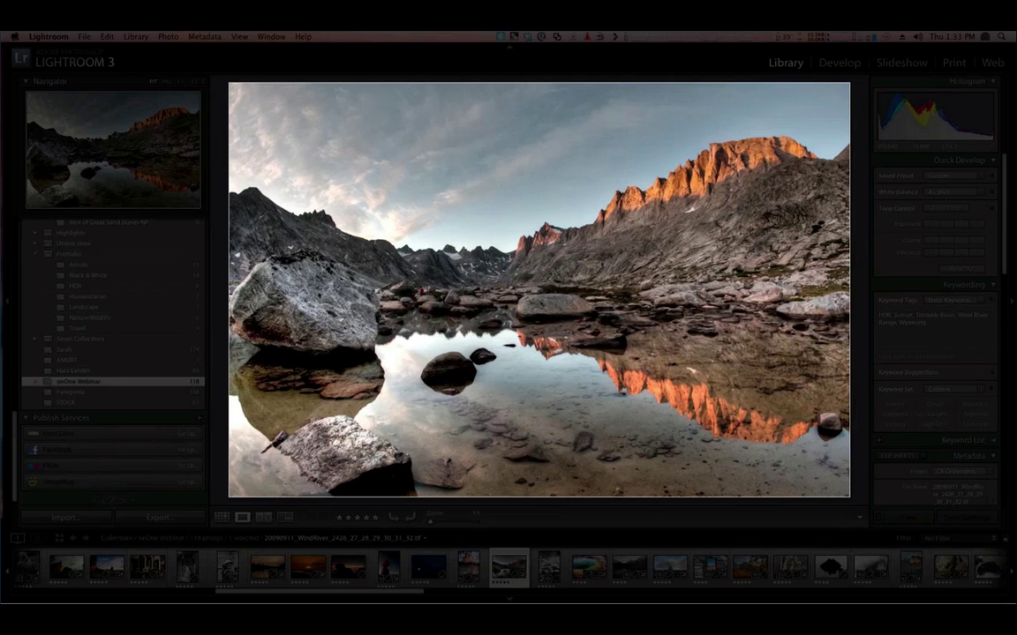
{"action": "key", "text": "Right"}
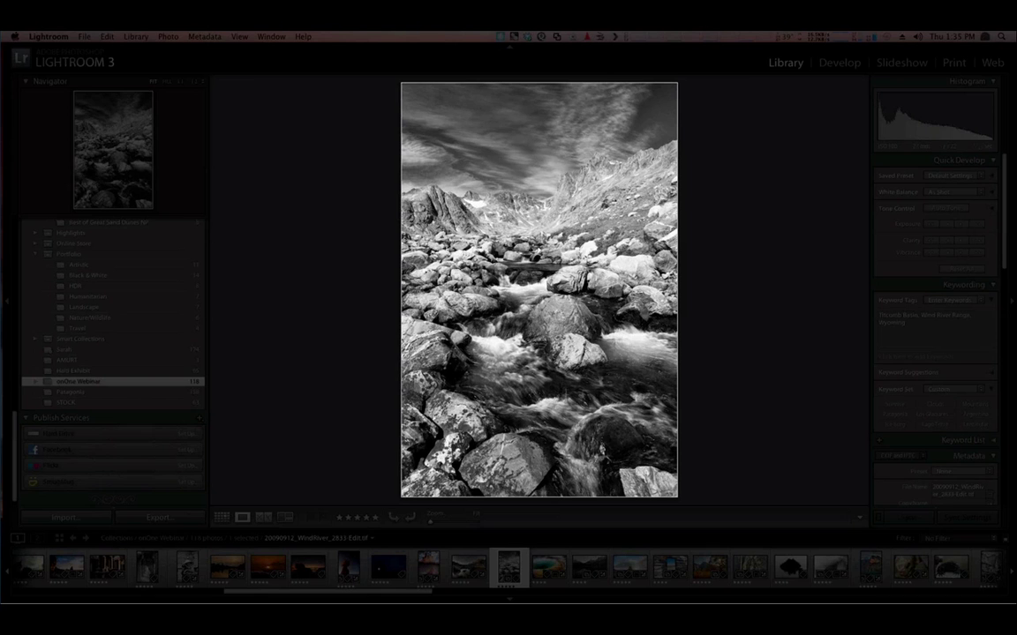
{"action": "key", "text": "Right"}
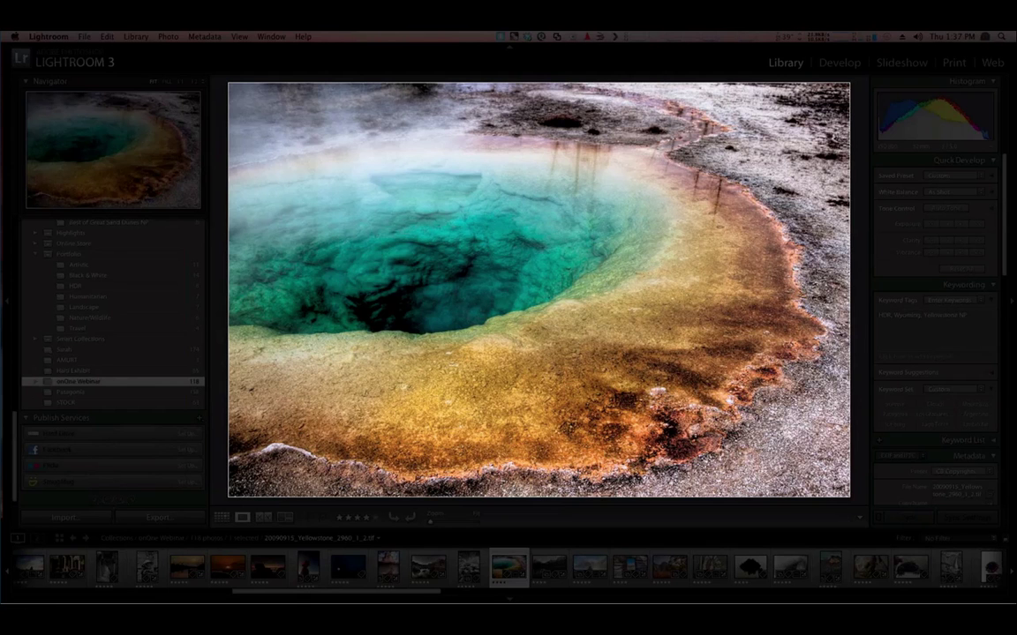
{"action": "key", "text": "Right"}
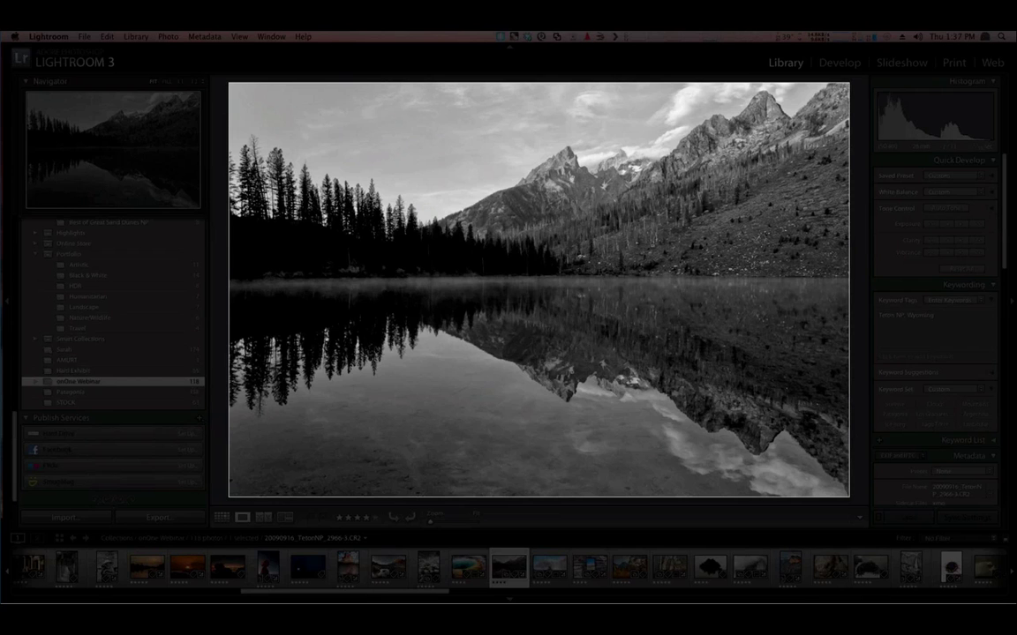
{"action": "key", "text": "Right"}
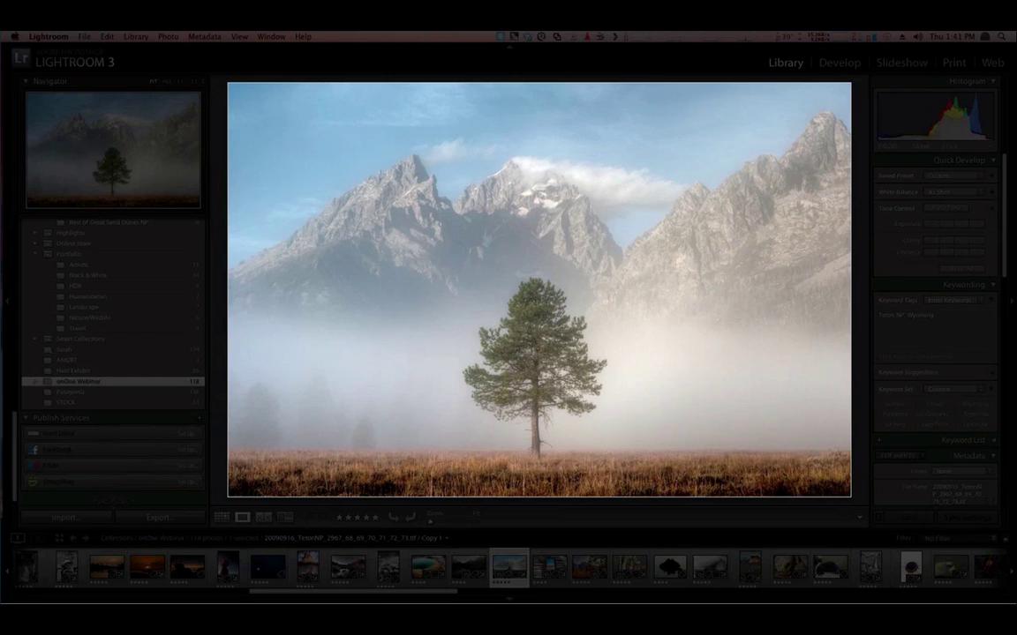
View the photos one by one from the Teton cabin window to the black-and-white Half Dome under clouds
{"action": "key", "text": "Right"}
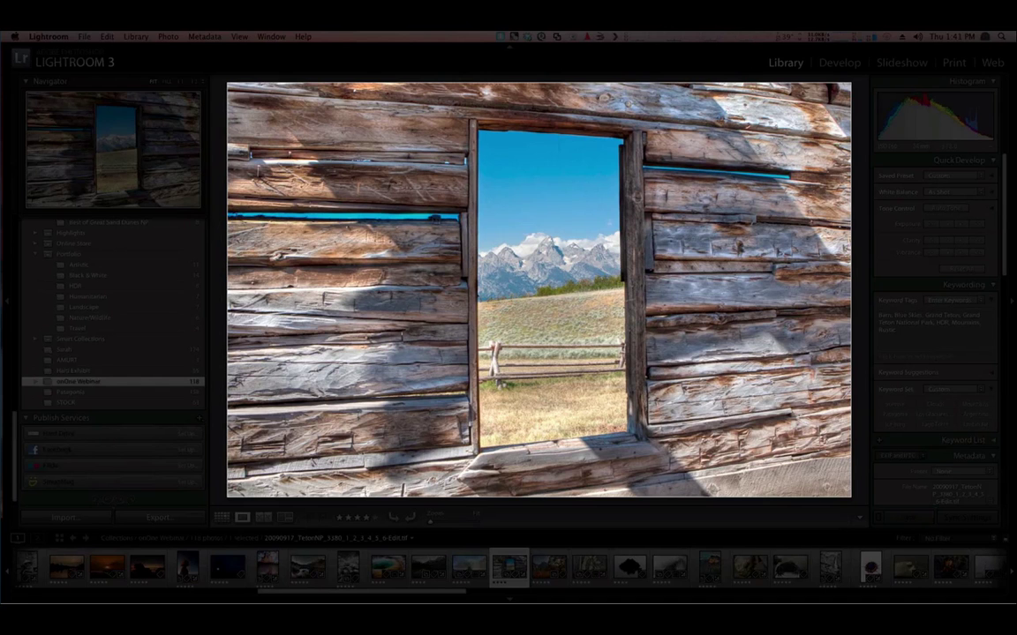
{"action": "key", "text": "Right"}
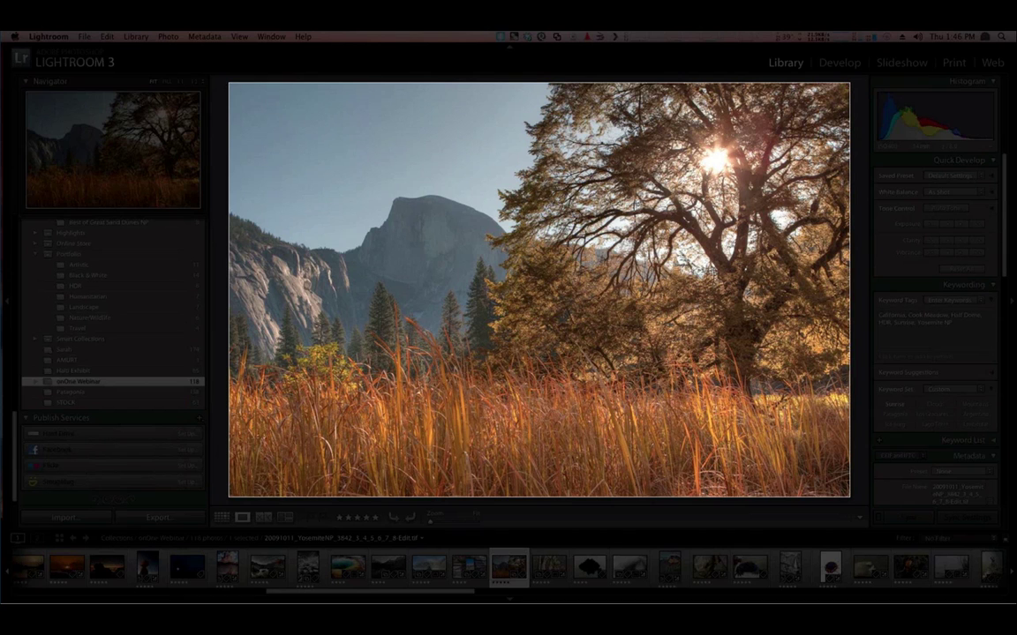
{"action": "key", "text": "Right"}
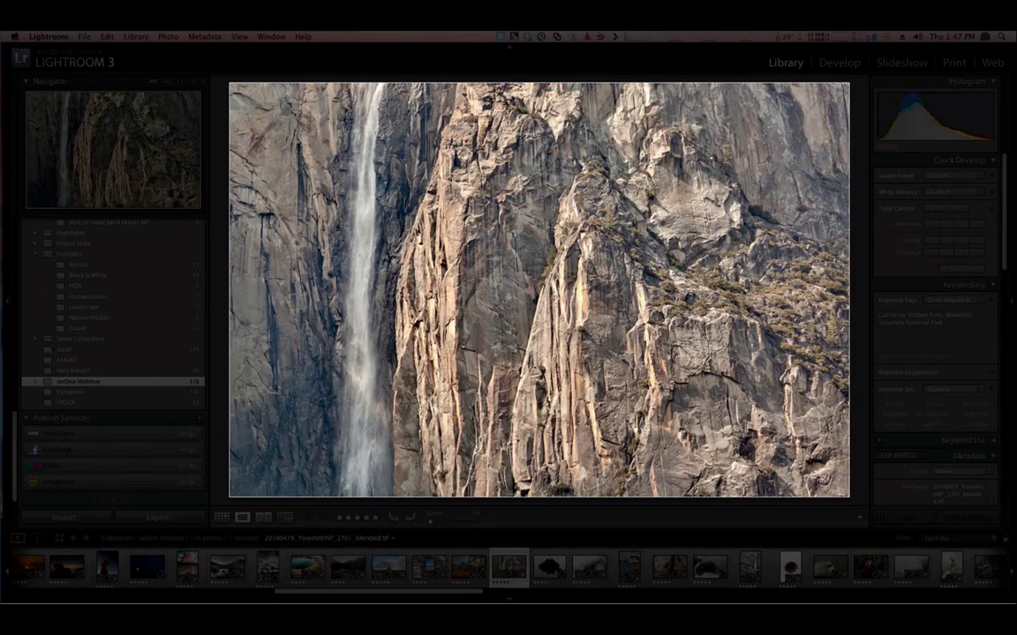
{"action": "key", "text": "Right"}
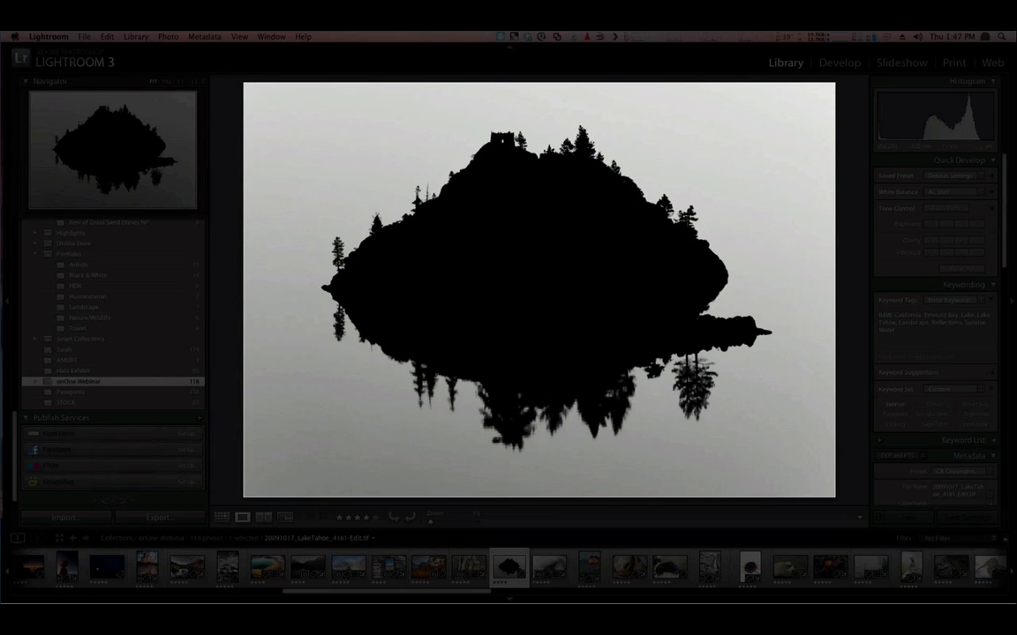
{"action": "key", "text": "Right"}
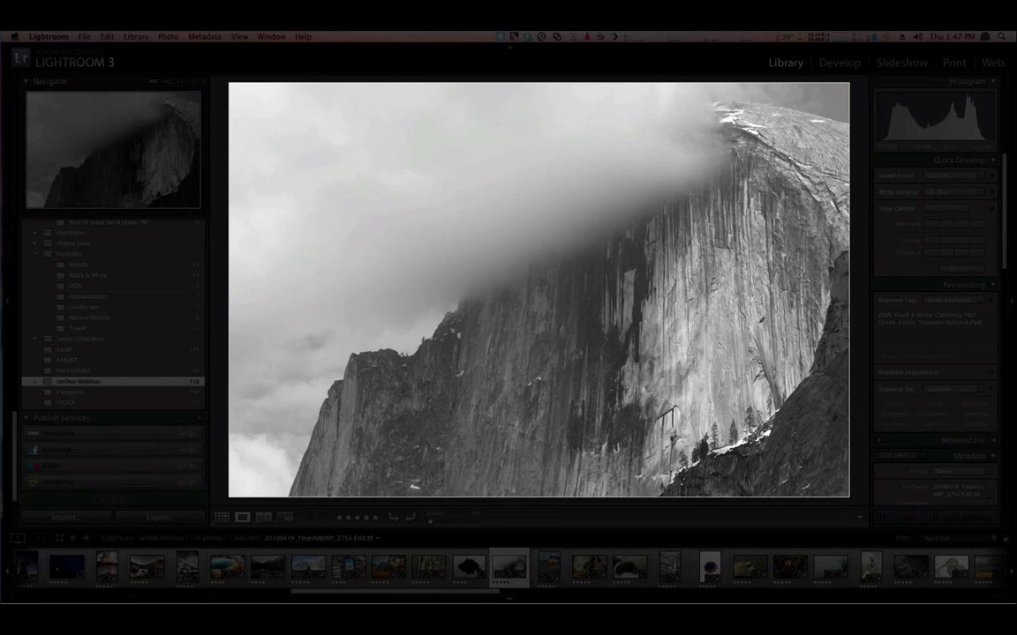
View the Bridalveil Falls, Galapagos tortoise, iguana and black-and-white Yosemite Falls photos, and restore the normal undimmed view
{"action": "key", "text": "Right"}
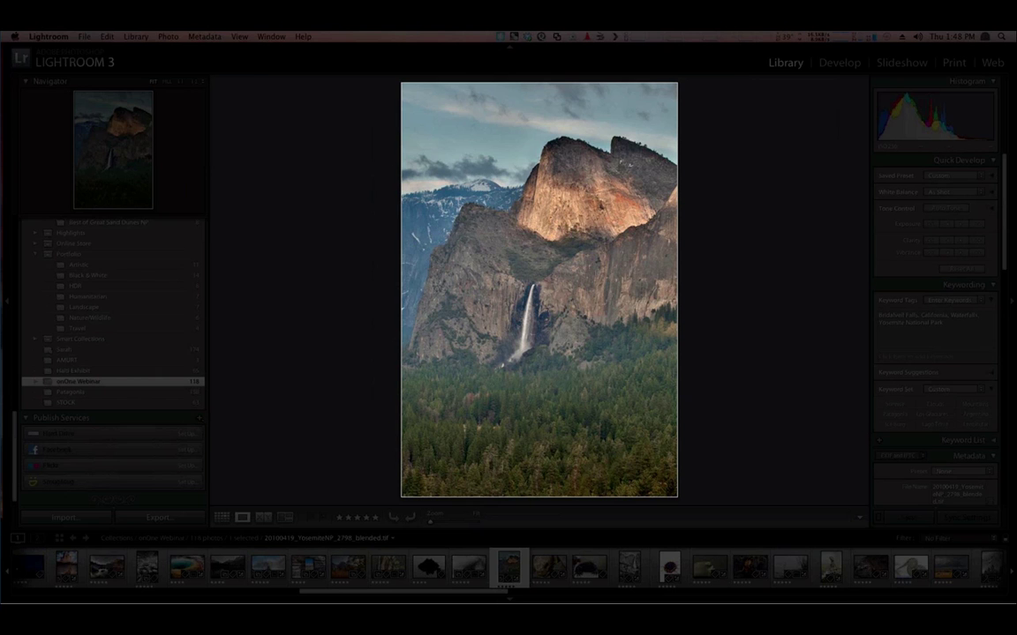
{"action": "key", "text": "Right"}
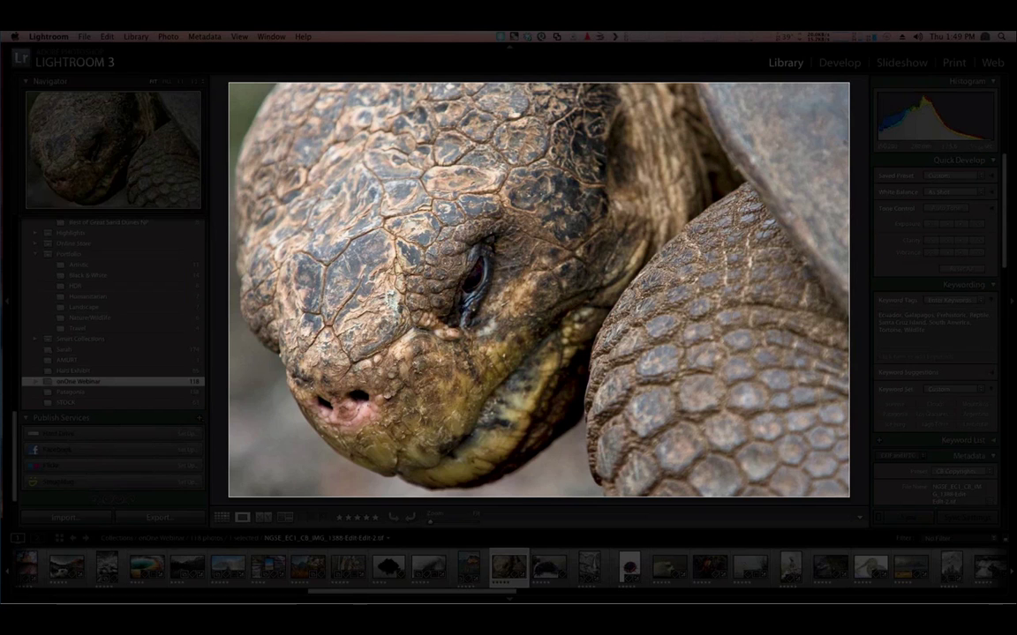
{"action": "key", "text": "Right"}
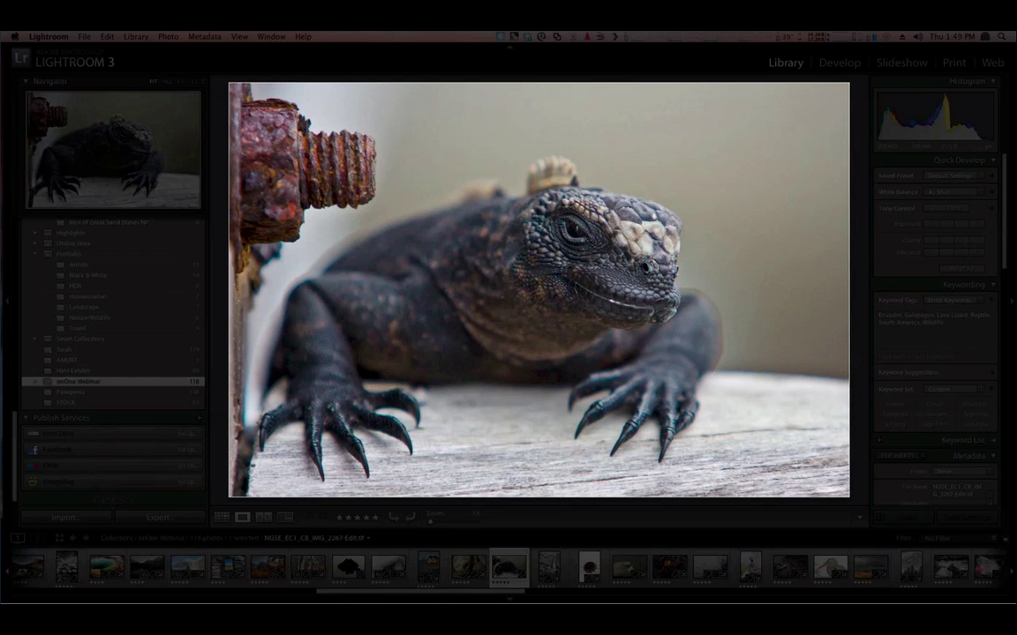
{"action": "key", "text": "Right"}
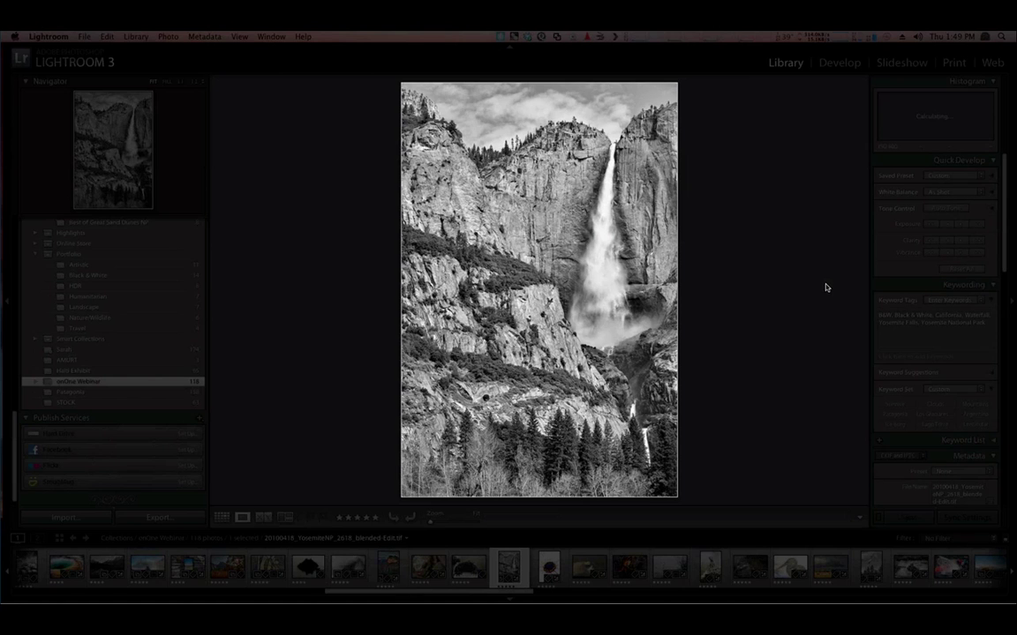
{"action": "key", "text": "l"}
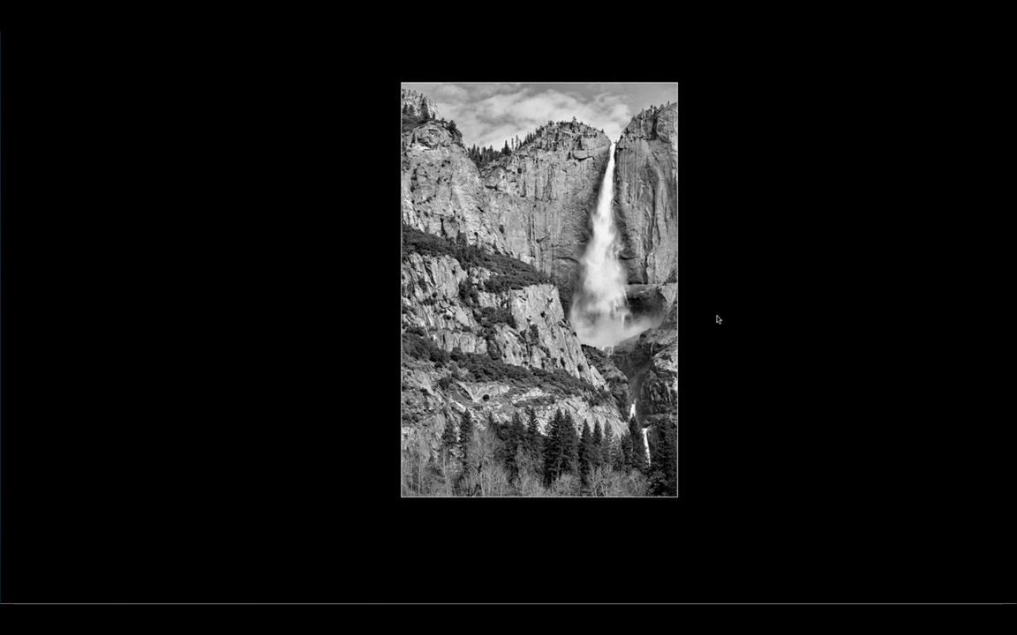
{"action": "key", "text": "l"}
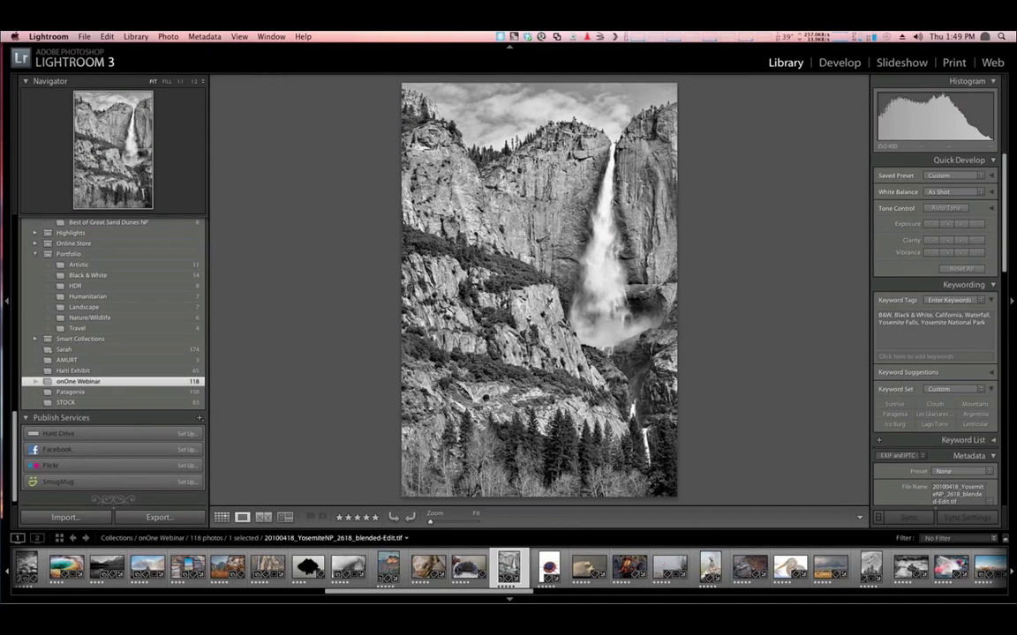
Switch to Chrome and move its window with the Google+ Survival Guide article fully into view
{"action": "key", "text": "super+Tab"}
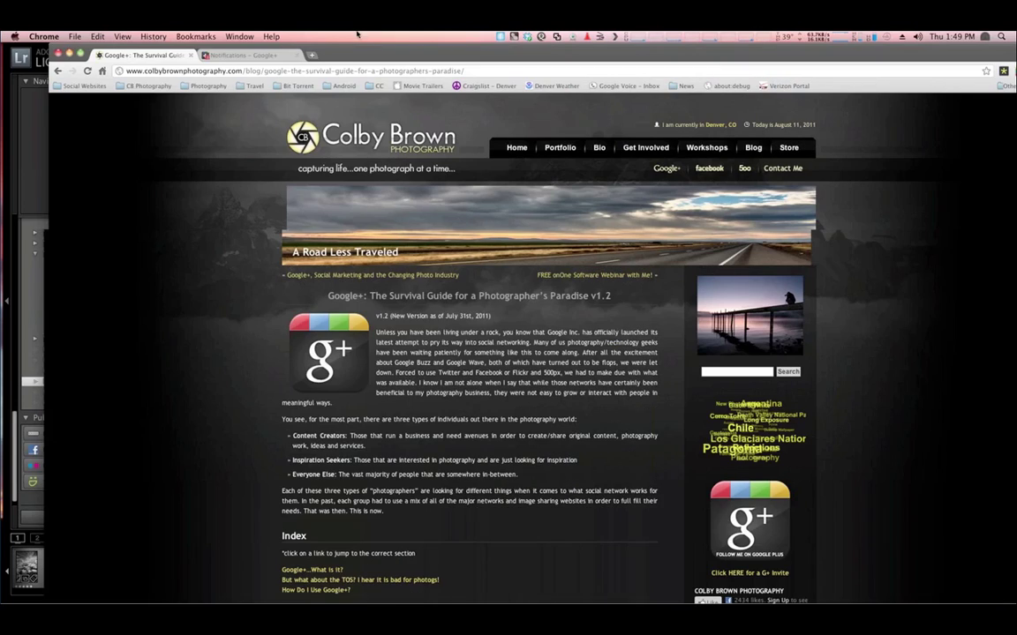
{"action": "left_click_drag", "start_coordinate": [358, 55], "coordinate": [311, 54]}
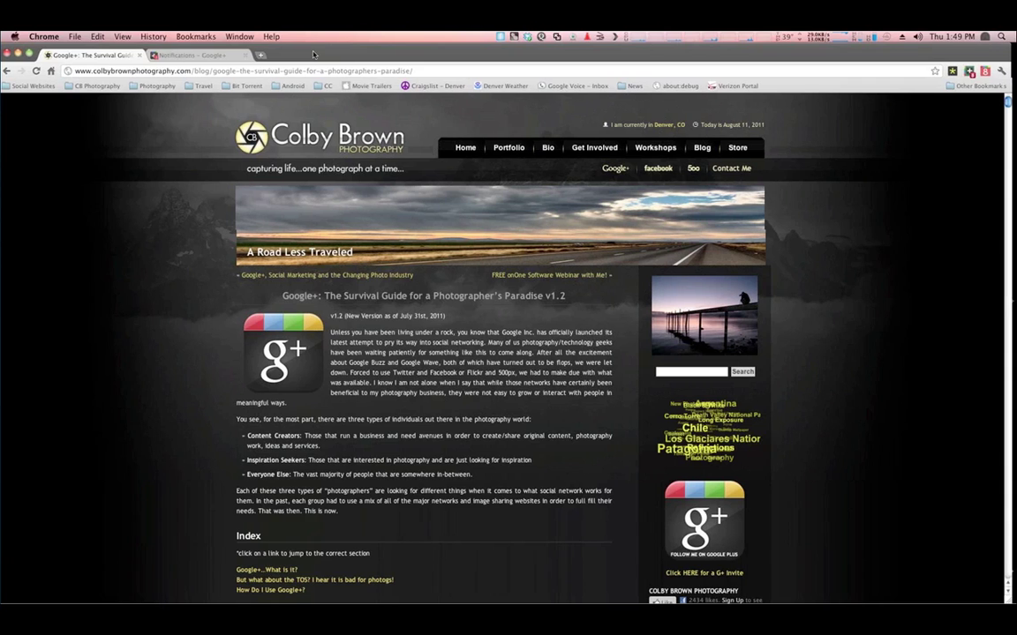
{"action": "left_click", "coordinate": [79, 37]}
{"action": "left_click", "coordinate": [80, 295]}
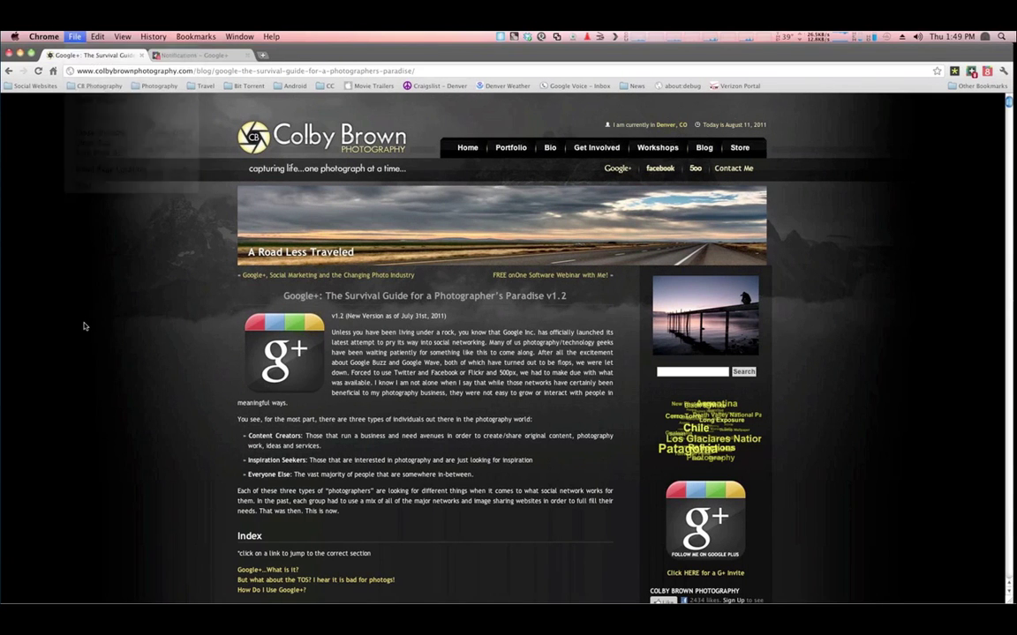
Examine the Google+ Survival Guide article's introduction and its index of topics down to the Tips, Tricks and Cheat Sheets
{"action": "scroll", "coordinate": [84, 327], "scroll_direction": "down", "scroll_amount": 1}
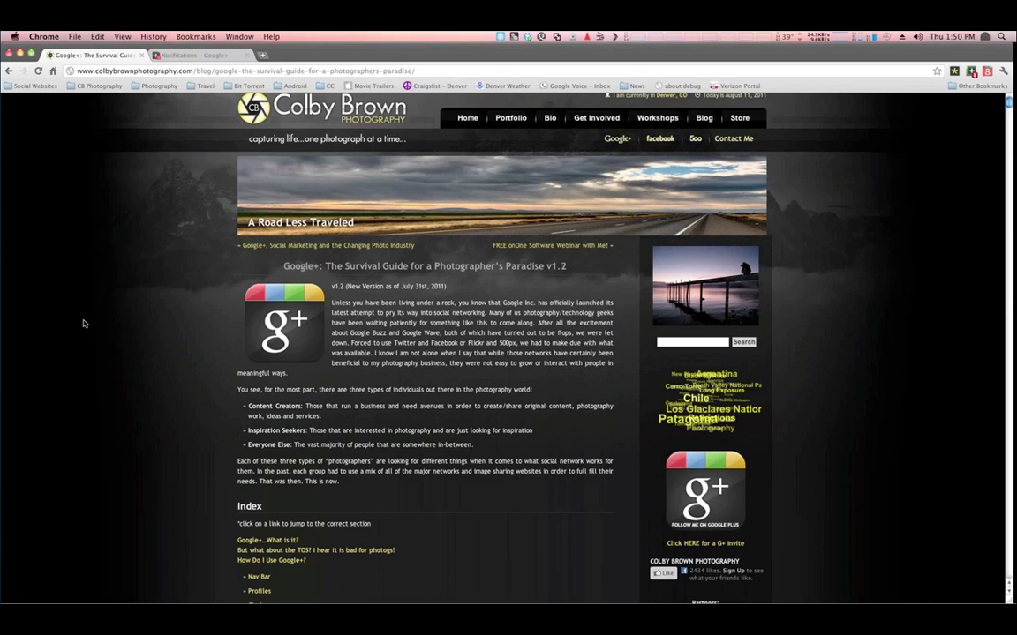
{"action": "scroll", "coordinate": [83, 324], "scroll_direction": "down", "scroll_amount": 1}
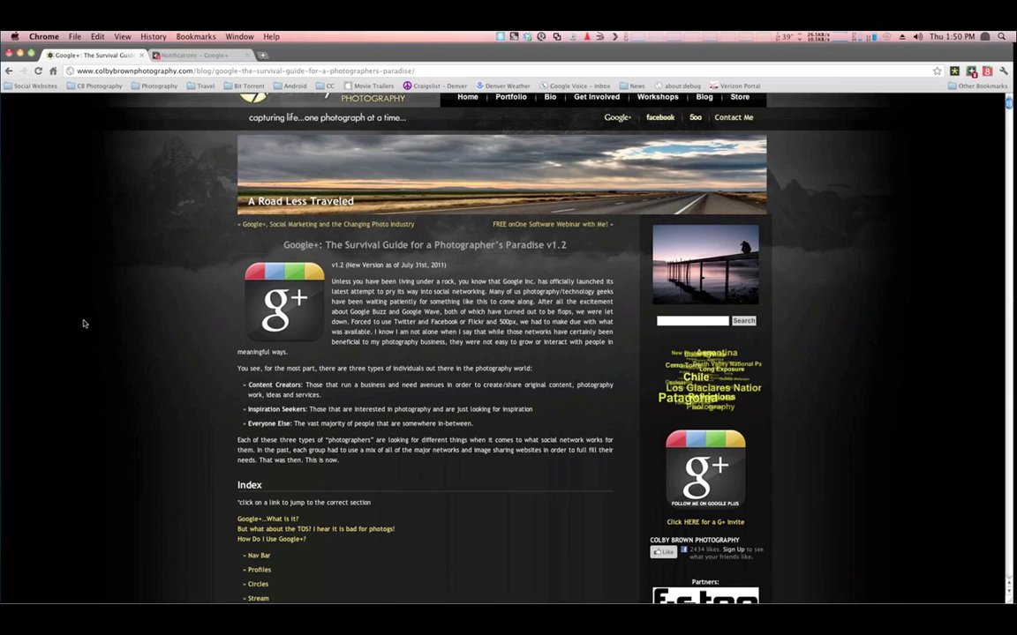
{"action": "scroll", "coordinate": [83, 324], "scroll_direction": "down", "scroll_amount": 4}
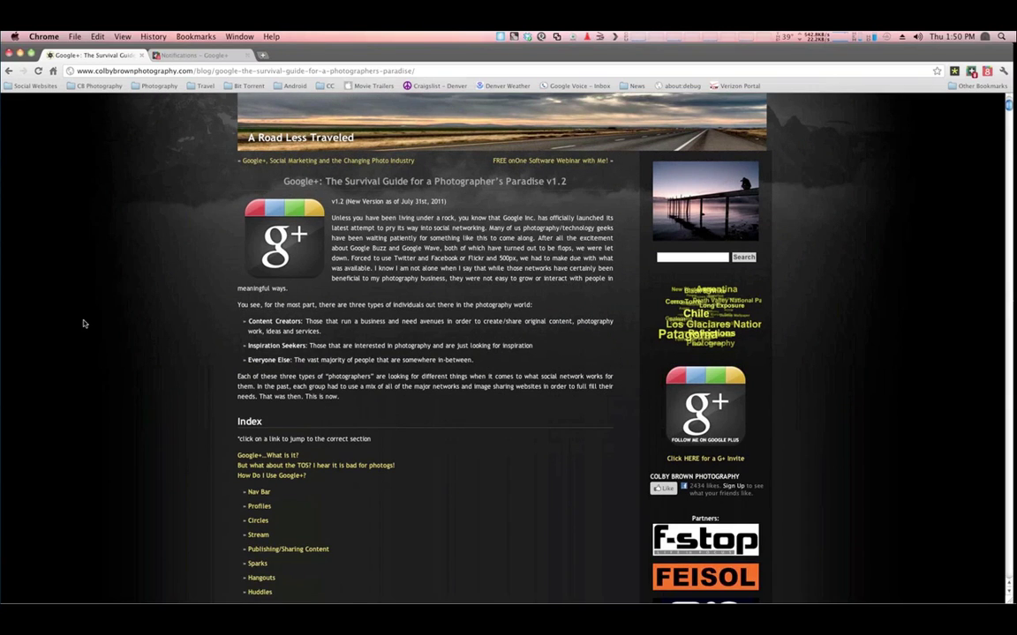
{"action": "scroll", "coordinate": [83, 324], "scroll_direction": "down", "scroll_amount": 1}
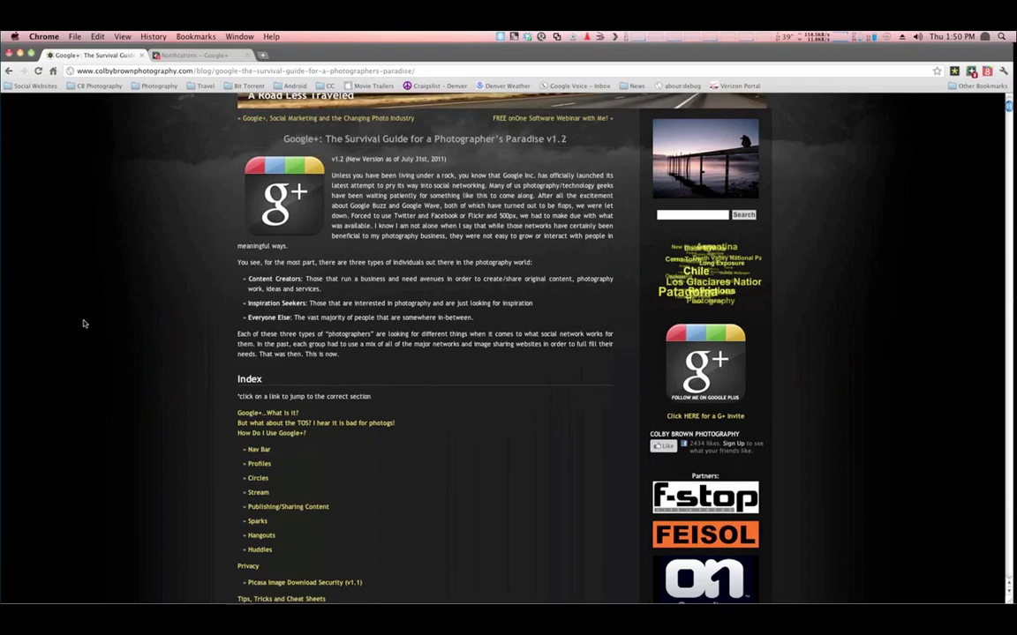
{"action": "scroll", "coordinate": [83, 324], "scroll_direction": "down", "scroll_amount": 1}
{"action": "scroll", "coordinate": [83, 324], "scroll_direction": "down", "scroll_amount": 1}
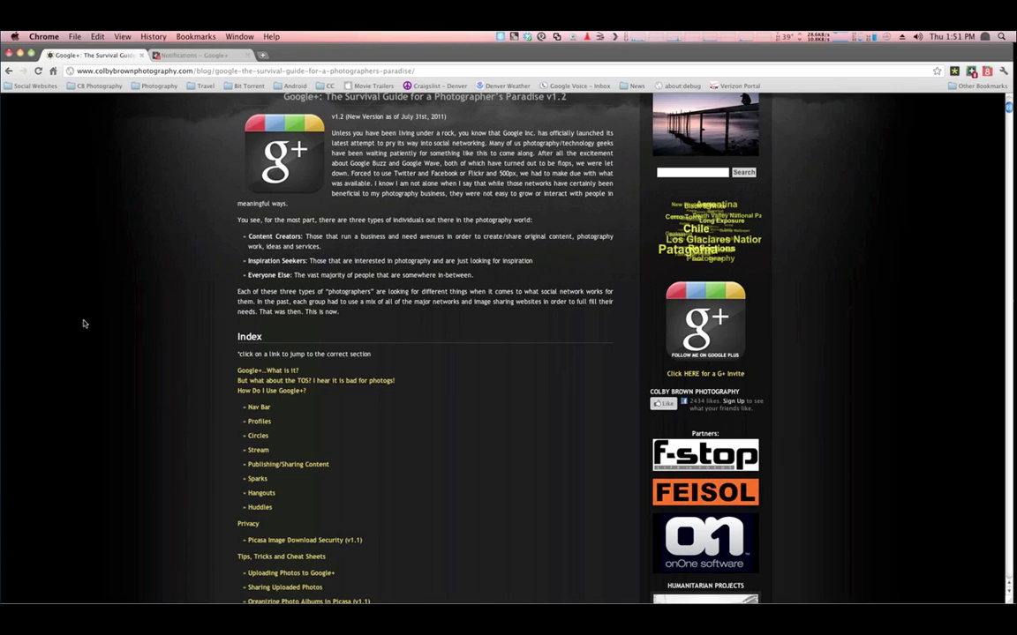
{"action": "scroll", "coordinate": [83, 323], "scroll_direction": "down", "scroll_amount": 1}
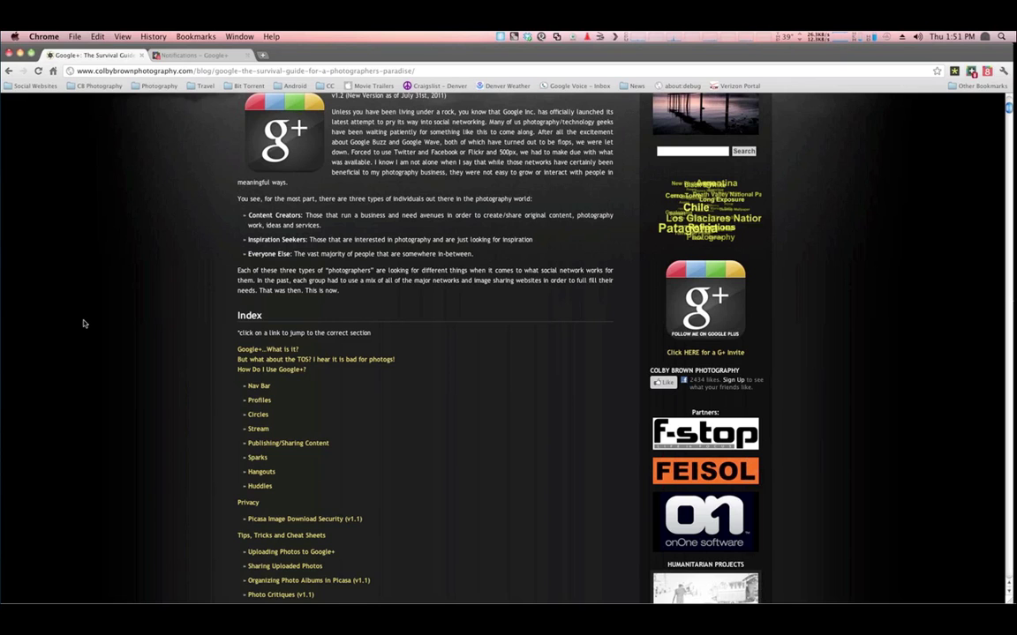
{"action": "scroll", "coordinate": [84, 324], "scroll_direction": "down", "scroll_amount": 2}
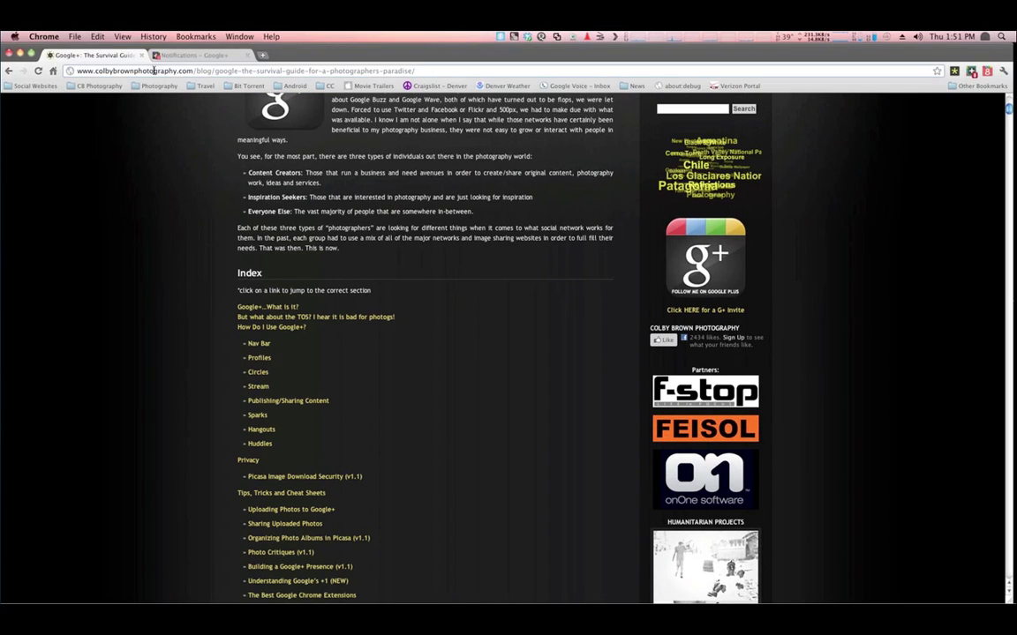
Select the article's full web address and switch to GoToMeeting
{"action": "left_click", "coordinate": [154, 71]}
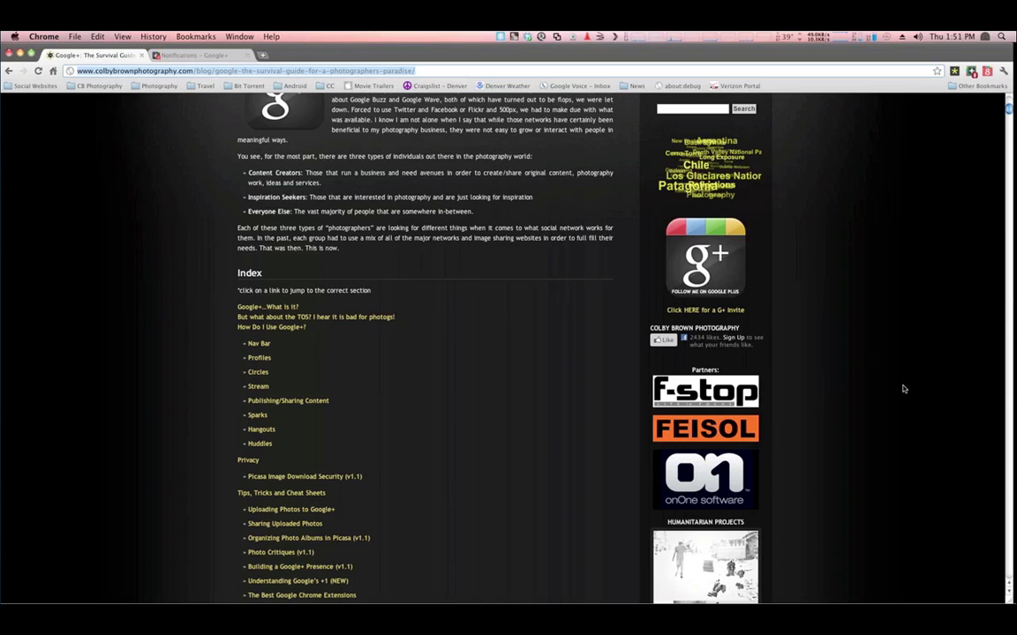
{"action": "key", "text": "super+Tab"}
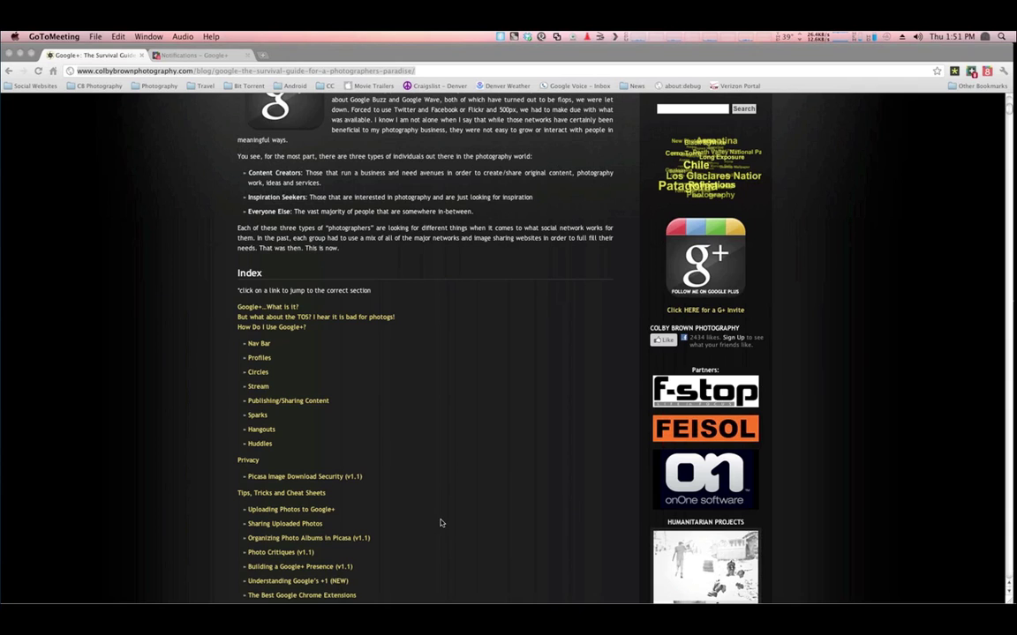
Look over the rest of the index and the "Google+...What is it?" section, and reselect the article's web address in Chrome
{"action": "scroll", "coordinate": [441, 524], "scroll_direction": "down", "scroll_amount": 3}
{"action": "scroll", "coordinate": [441, 524], "scroll_direction": "down", "scroll_amount": 1}
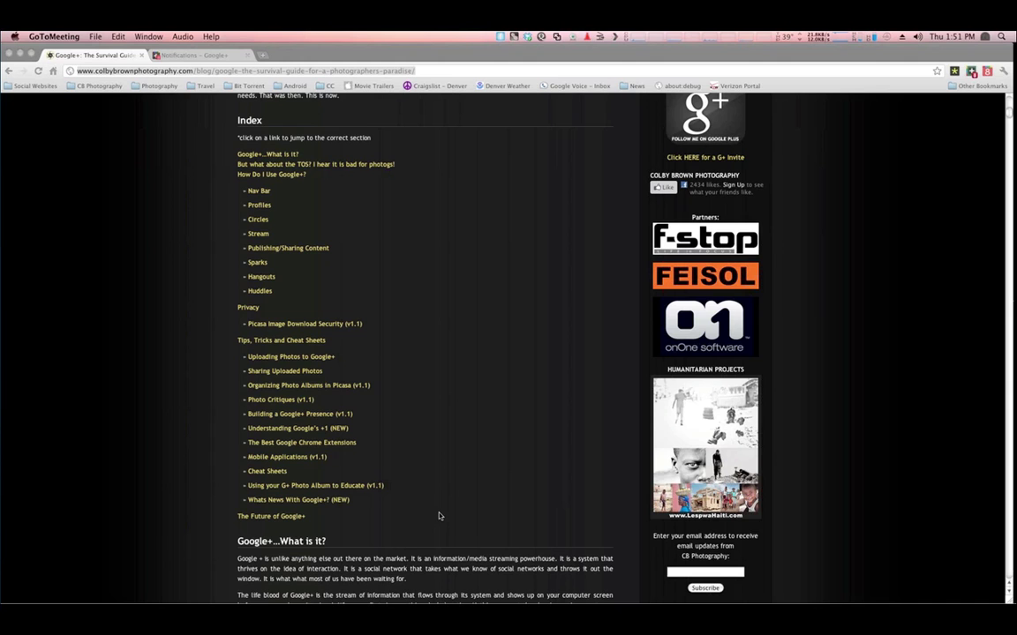
{"action": "scroll", "coordinate": [443, 509], "scroll_direction": "down", "scroll_amount": 3}
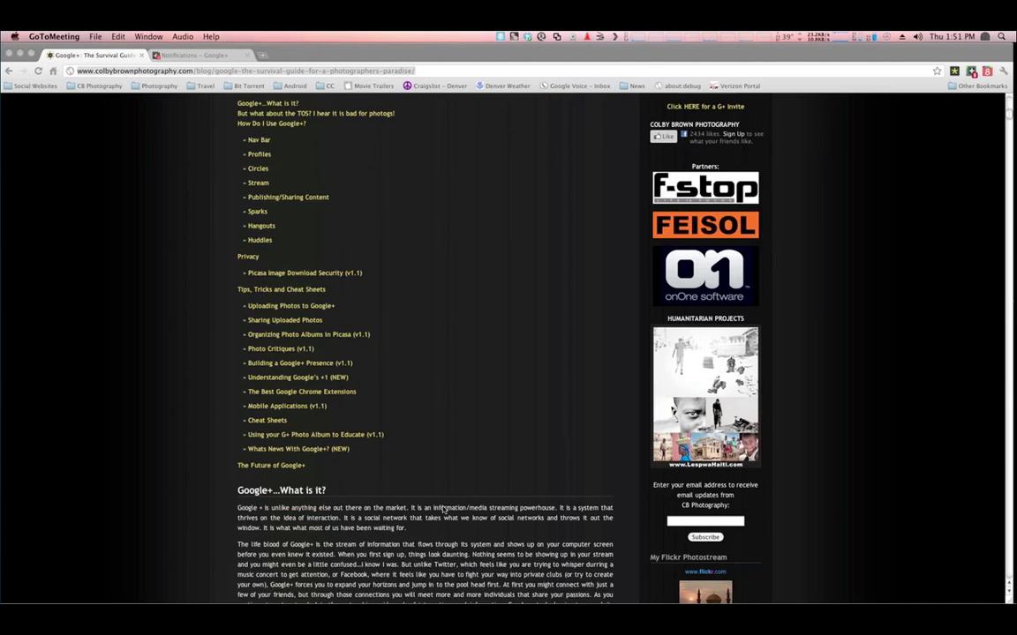
{"action": "scroll", "coordinate": [430, 512], "scroll_direction": "down", "scroll_amount": 6}
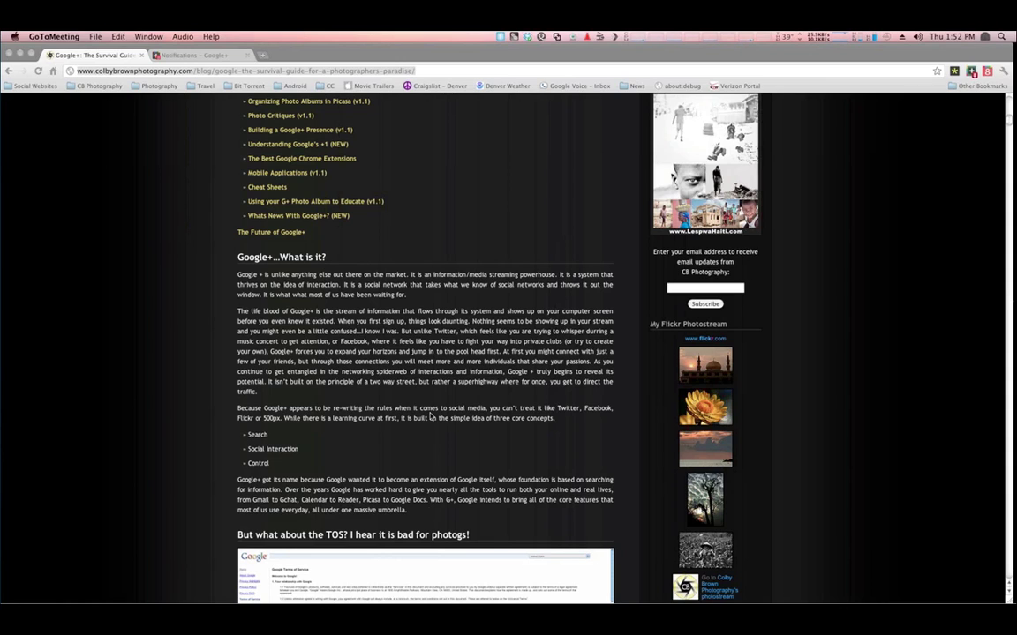
{"action": "left_click", "coordinate": [388, 70]}
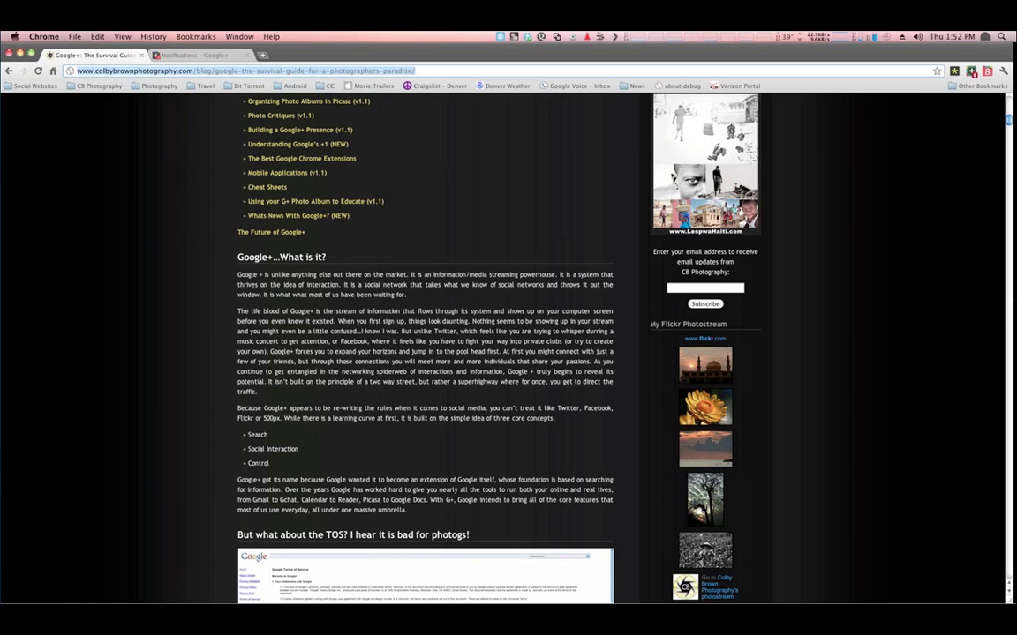
{"action": "left_click", "coordinate": [430, 411]}
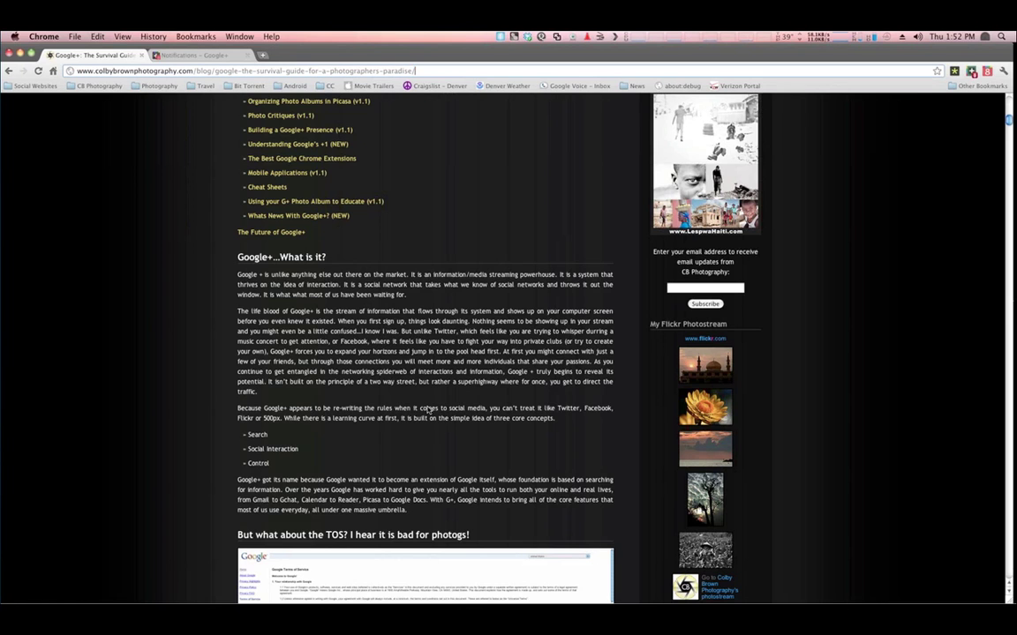
Read through the article's section on the TOS and its Relevant Links, down to the feature list under "How Do I Use Google+?"
{"action": "scroll", "coordinate": [424, 424], "scroll_direction": "down", "scroll_amount": 3}
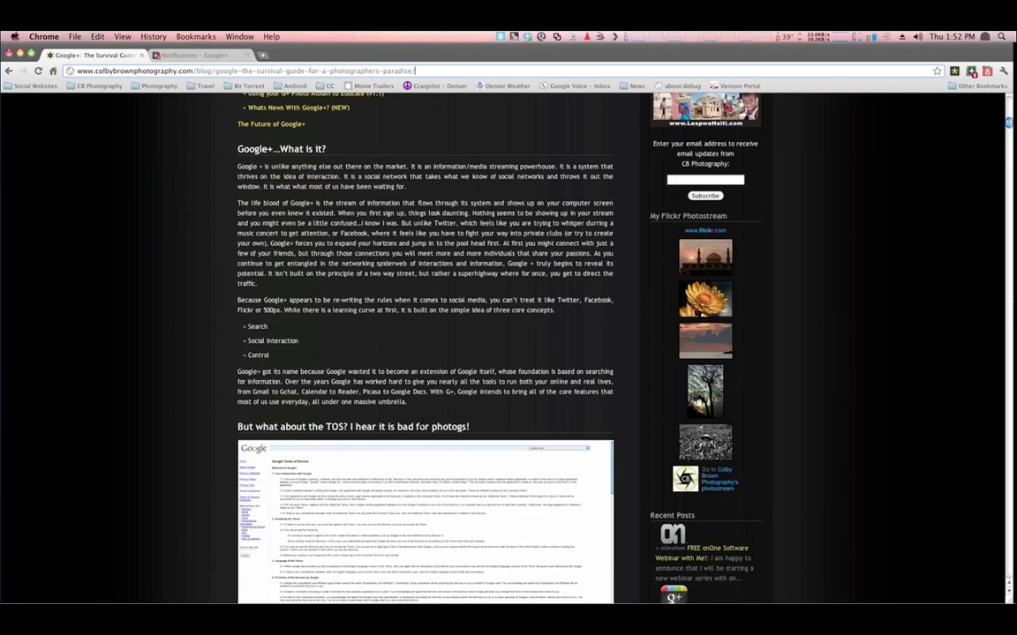
{"action": "scroll", "coordinate": [195, 476], "scroll_direction": "down", "scroll_amount": 2}
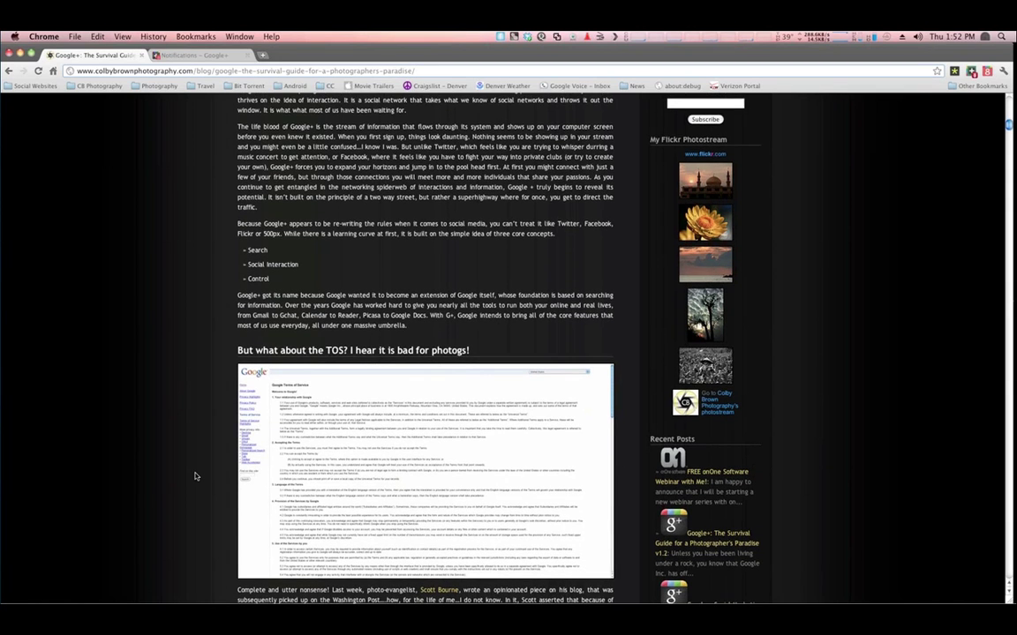
{"action": "scroll", "coordinate": [195, 476], "scroll_direction": "down", "scroll_amount": 4}
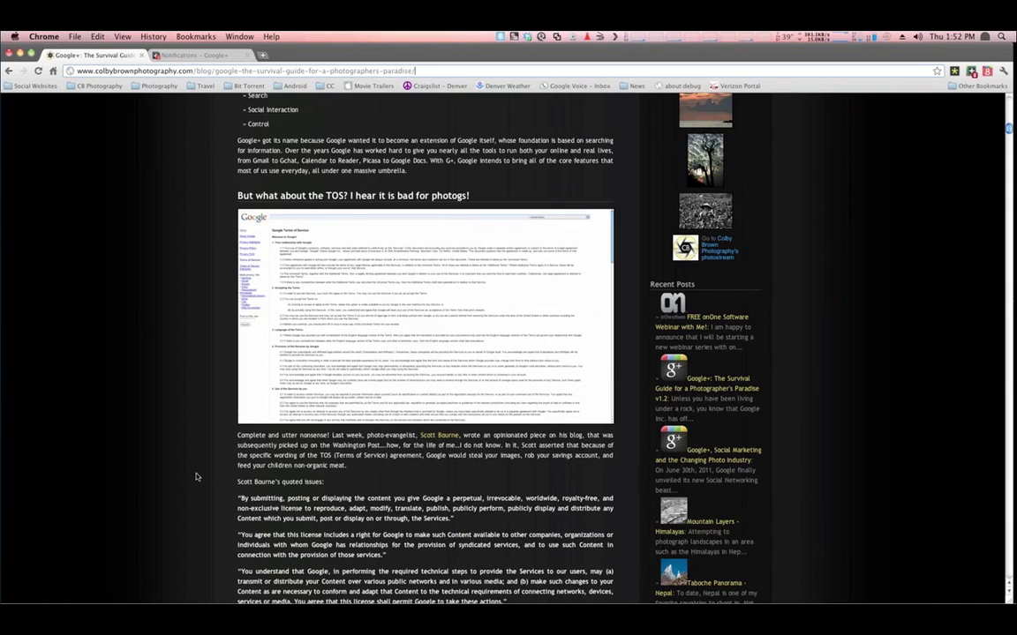
{"action": "scroll", "coordinate": [196, 476], "scroll_direction": "down", "scroll_amount": 2}
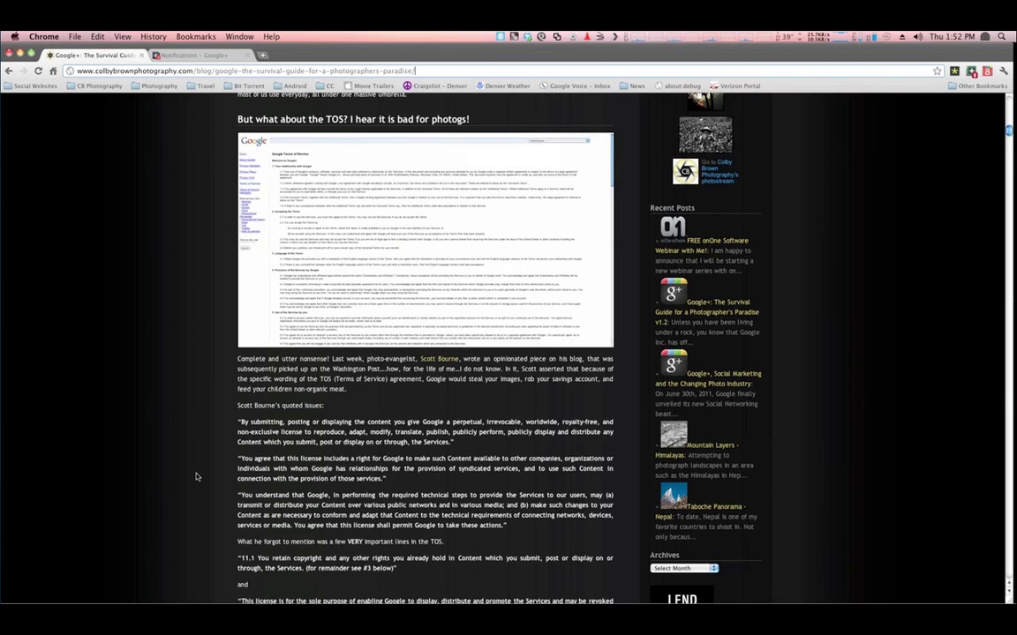
{"action": "scroll", "coordinate": [197, 478], "scroll_direction": "down", "scroll_amount": 5}
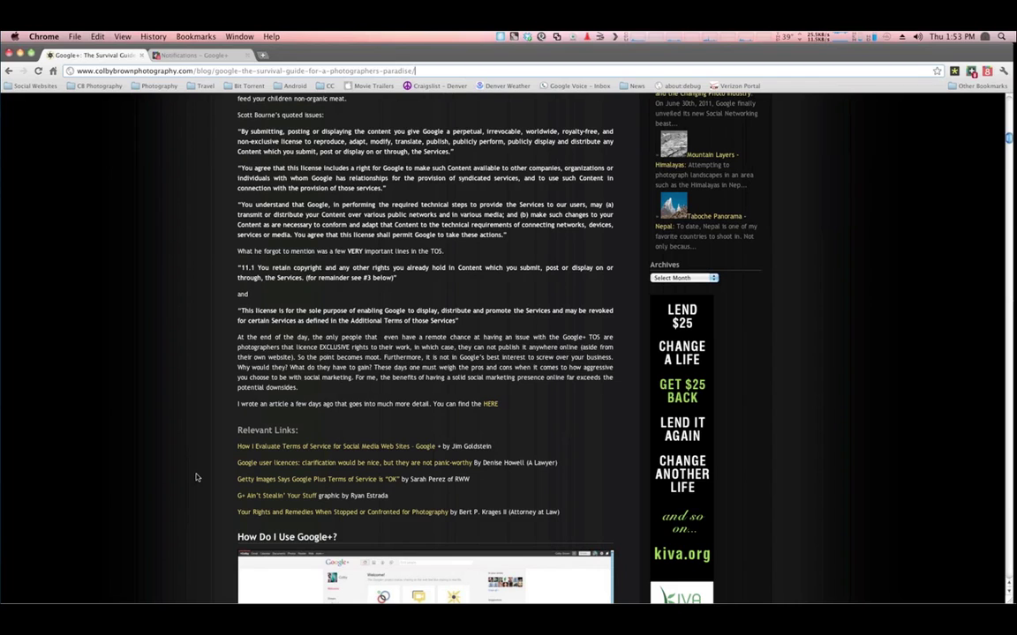
{"action": "scroll", "coordinate": [197, 478], "scroll_direction": "down", "scroll_amount": 3}
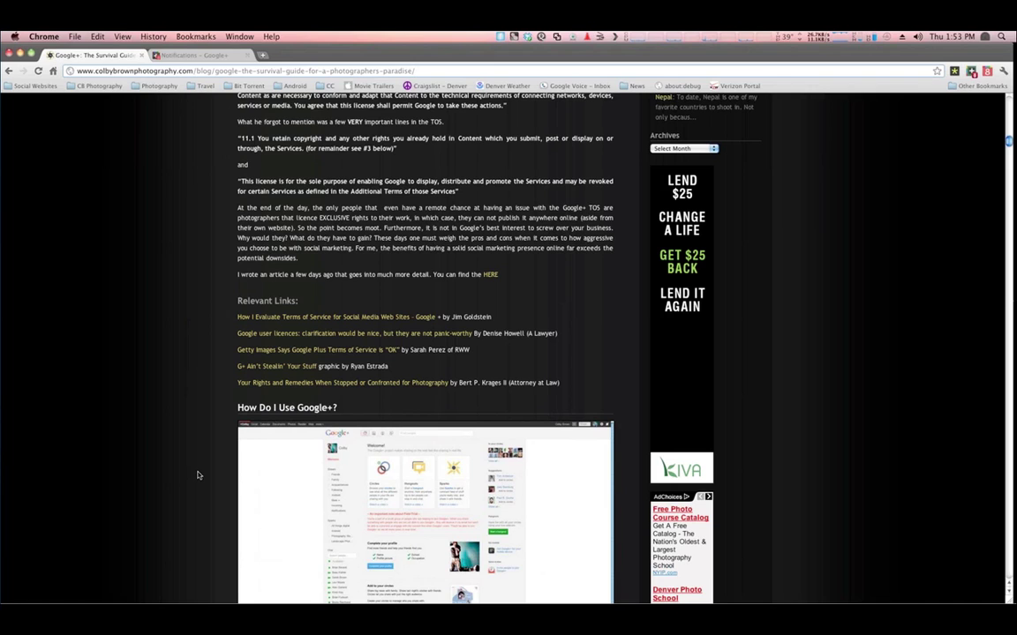
{"action": "scroll", "coordinate": [198, 476], "scroll_direction": "down", "scroll_amount": 4}
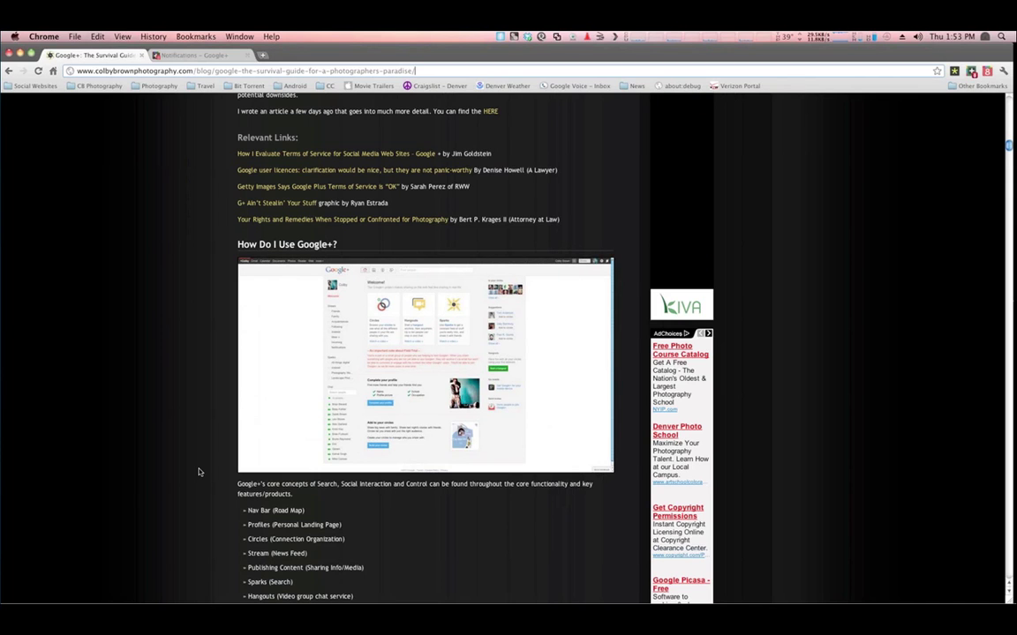
Read the list of Google+ core features and the Nav Bar section, down to the grey gear configure menu
{"action": "scroll", "coordinate": [199, 460], "scroll_direction": "down", "scroll_amount": 5}
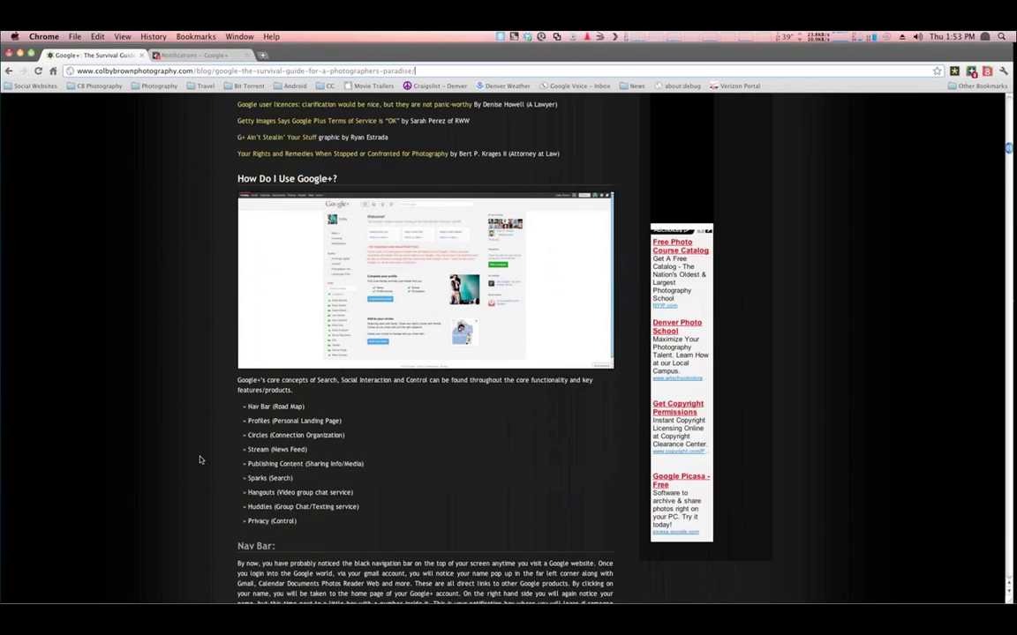
{"action": "scroll", "coordinate": [199, 460], "scroll_direction": "down", "scroll_amount": 4}
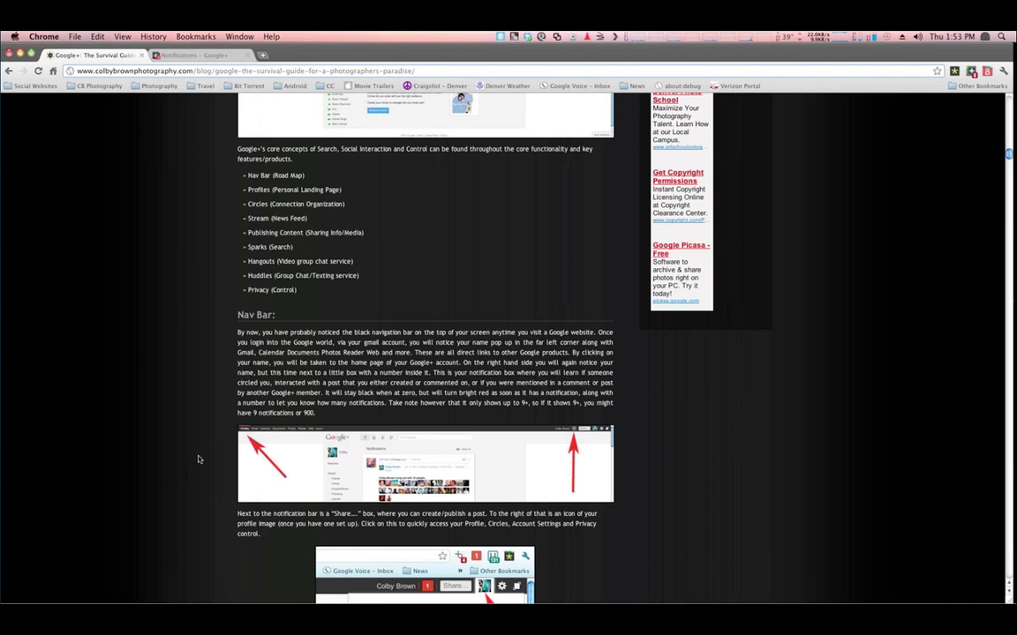
{"action": "scroll", "coordinate": [125, 255], "scroll_direction": "down", "scroll_amount": 5}
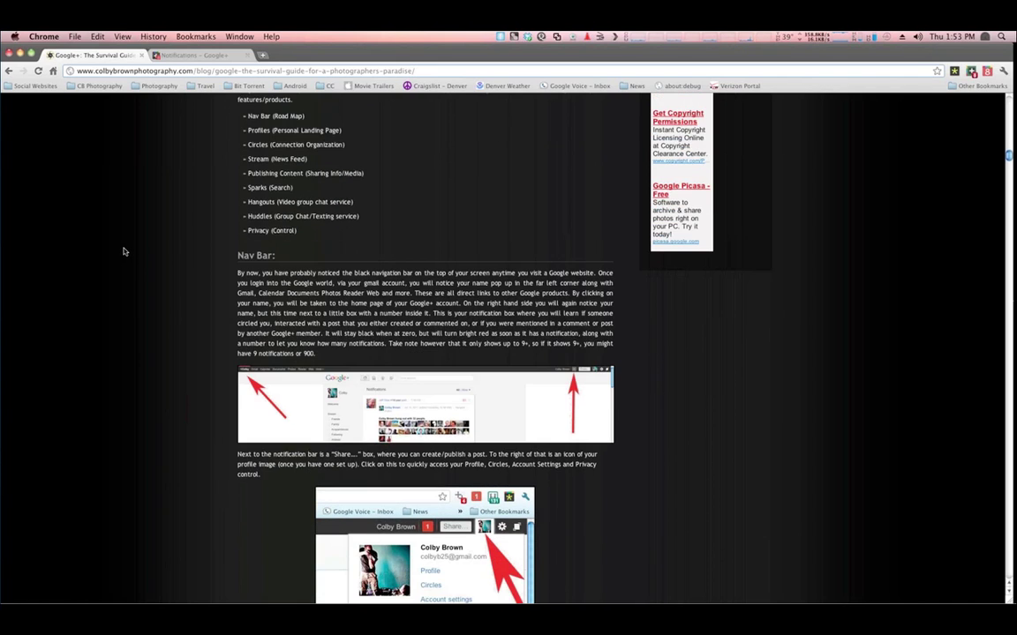
{"action": "scroll", "coordinate": [125, 251], "scroll_direction": "down", "scroll_amount": 1}
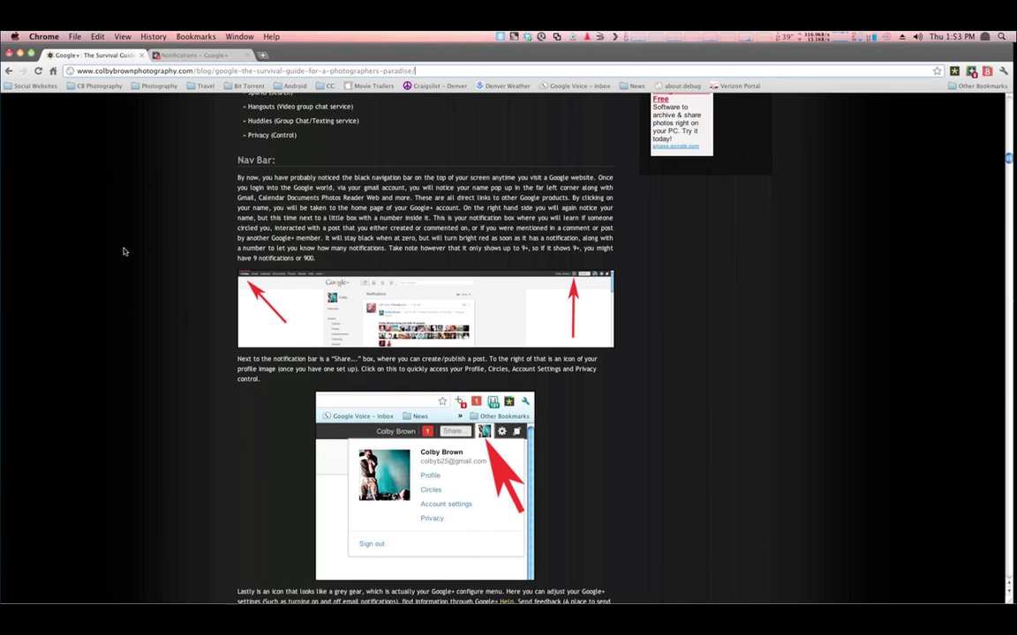
{"action": "scroll", "coordinate": [124, 252], "scroll_direction": "down", "scroll_amount": 3}
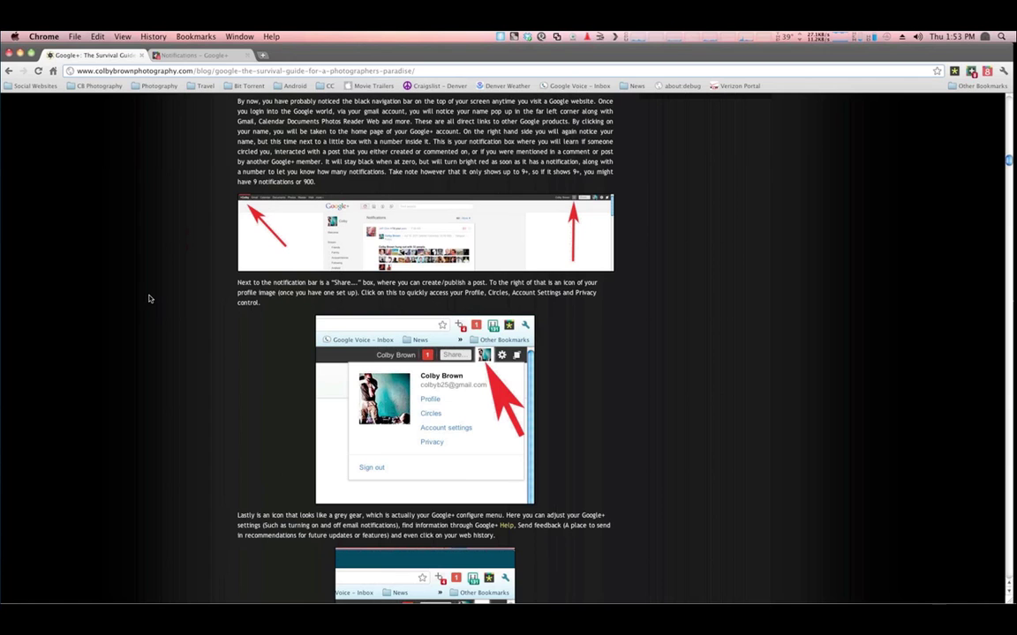
{"action": "scroll", "coordinate": [146, 303], "scroll_direction": "down", "scroll_amount": 3}
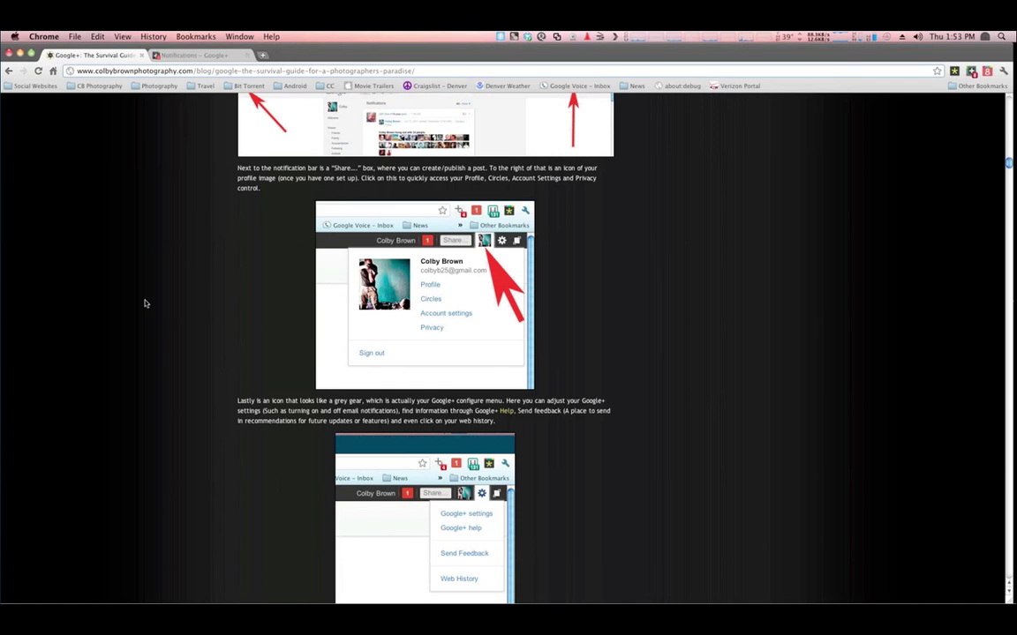
Examine the Profiles section, including adding profile links and arranging the five Scrapbook photos on display
{"action": "scroll", "coordinate": [146, 304], "scroll_direction": "down", "scroll_amount": 8}
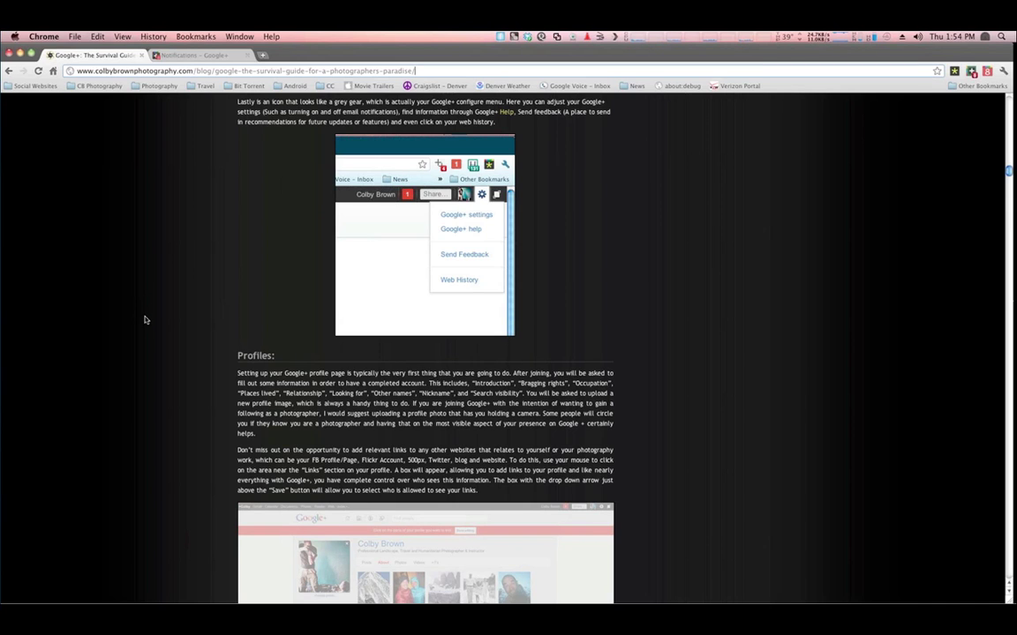
{"action": "scroll", "coordinate": [146, 309], "scroll_direction": "down", "scroll_amount": 3}
{"action": "scroll", "coordinate": [145, 321], "scroll_direction": "down", "scroll_amount": 5}
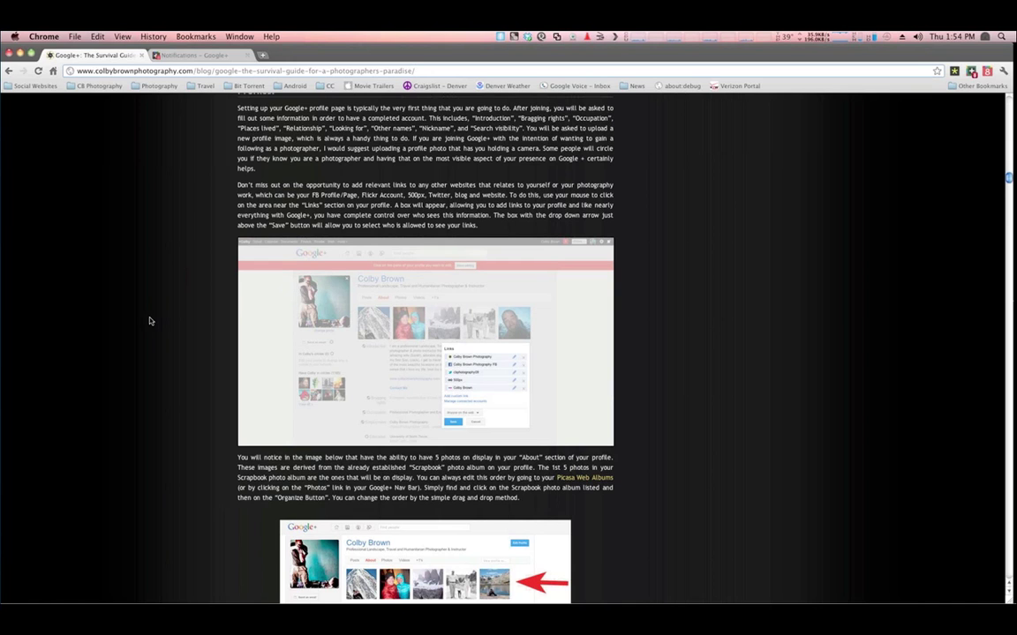
{"action": "scroll", "coordinate": [150, 324], "scroll_direction": "down", "scroll_amount": 3}
{"action": "scroll", "coordinate": [150, 325], "scroll_direction": "down", "scroll_amount": 3}
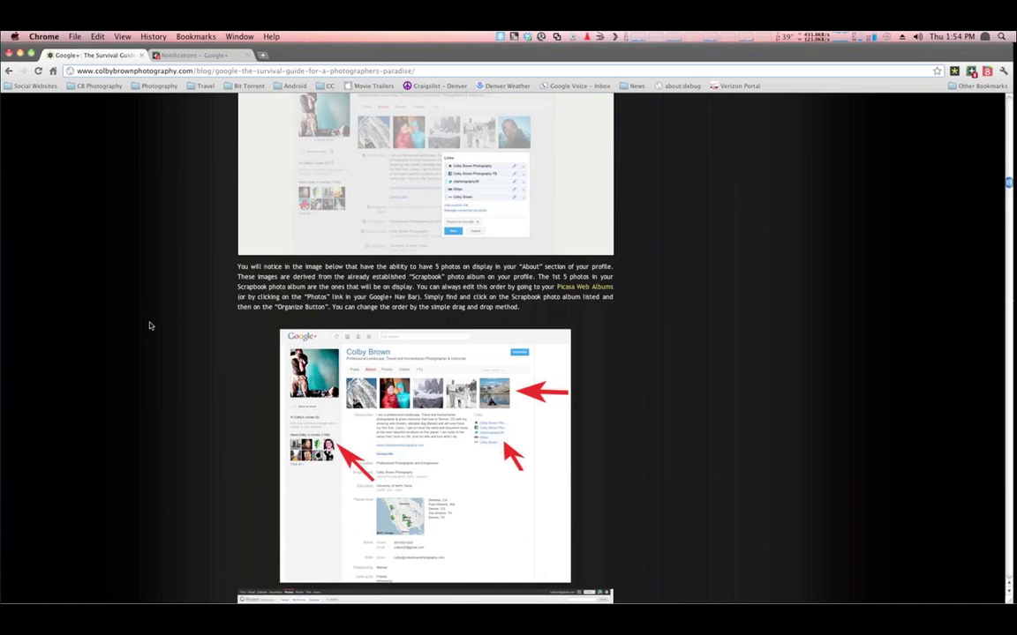
{"action": "scroll", "coordinate": [150, 325], "scroll_direction": "down", "scroll_amount": 3}
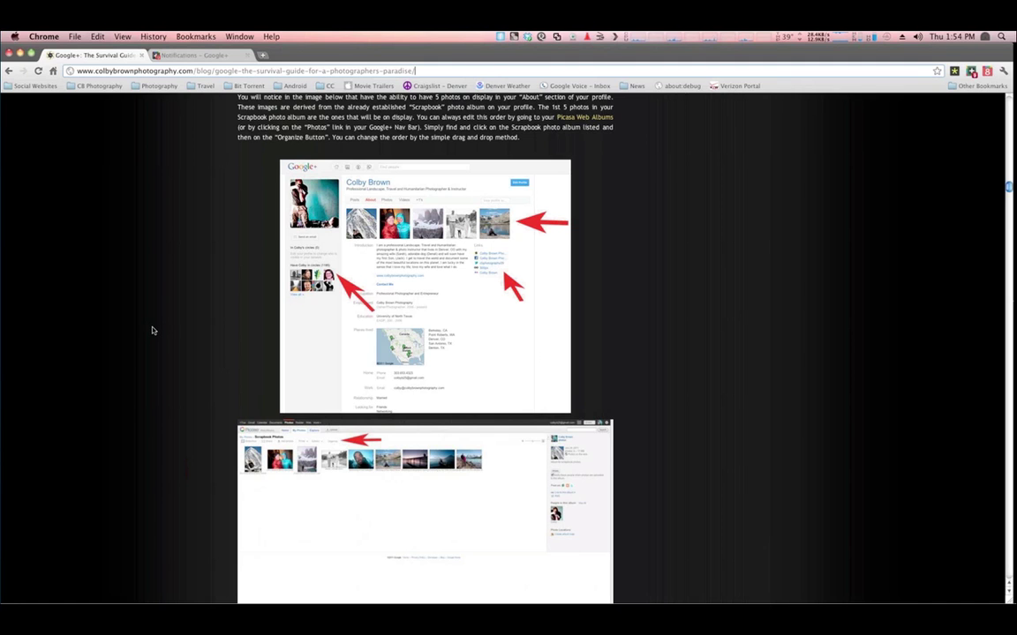
Look through the Circles section, covering circle ordering, Circle Organization, the tips, and the Relevant Links
{"action": "scroll", "coordinate": [150, 326], "scroll_direction": "down", "scroll_amount": 8}
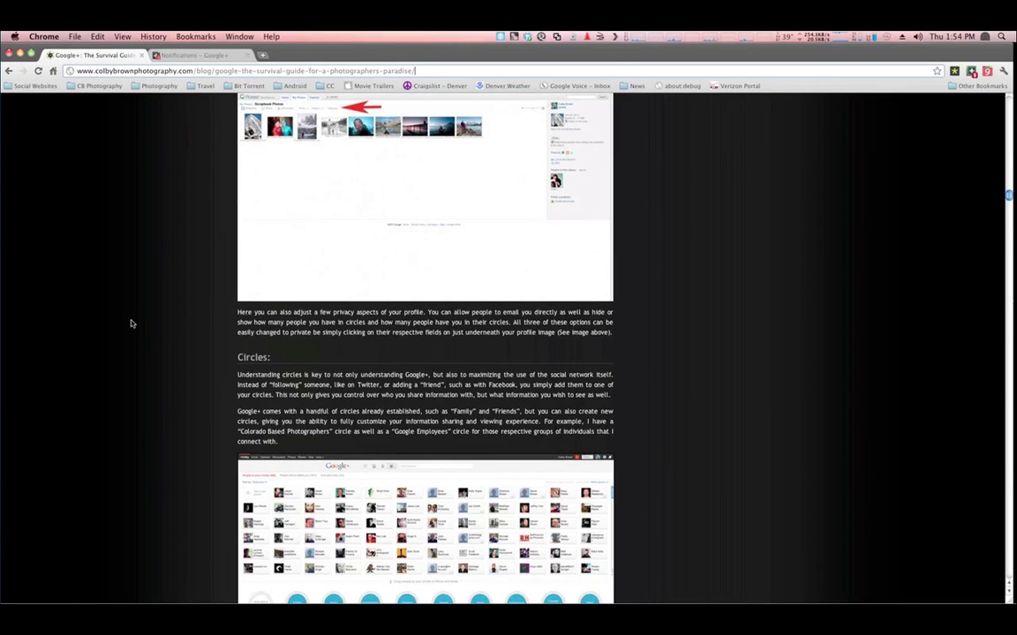
{"action": "scroll", "coordinate": [152, 330], "scroll_direction": "down", "scroll_amount": 7}
{"action": "scroll", "coordinate": [180, 351], "scroll_direction": "down", "scroll_amount": 18}
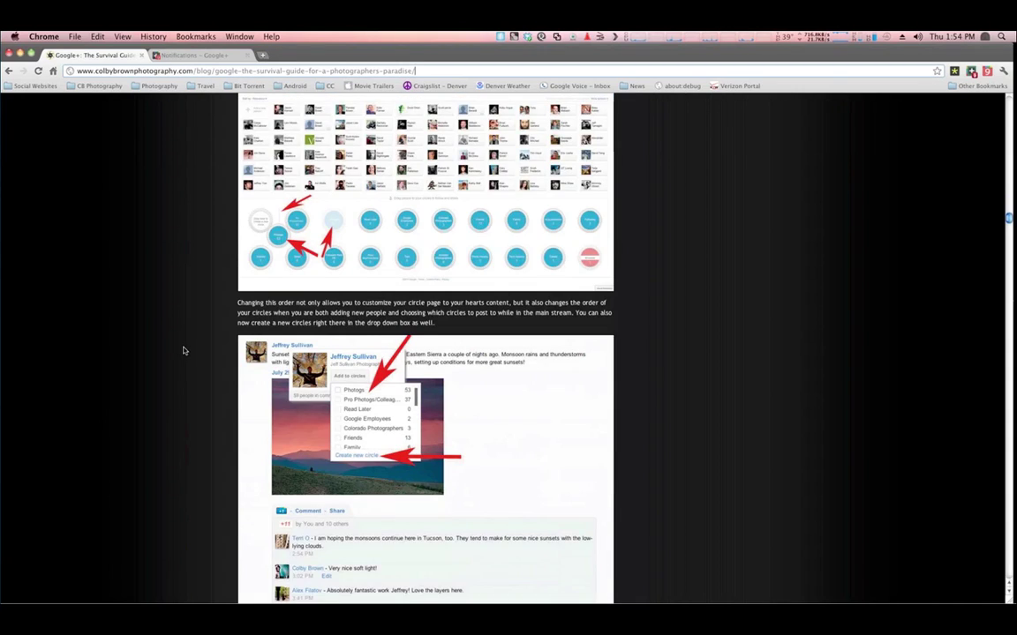
{"action": "scroll", "coordinate": [184, 351], "scroll_direction": "down", "scroll_amount": 2}
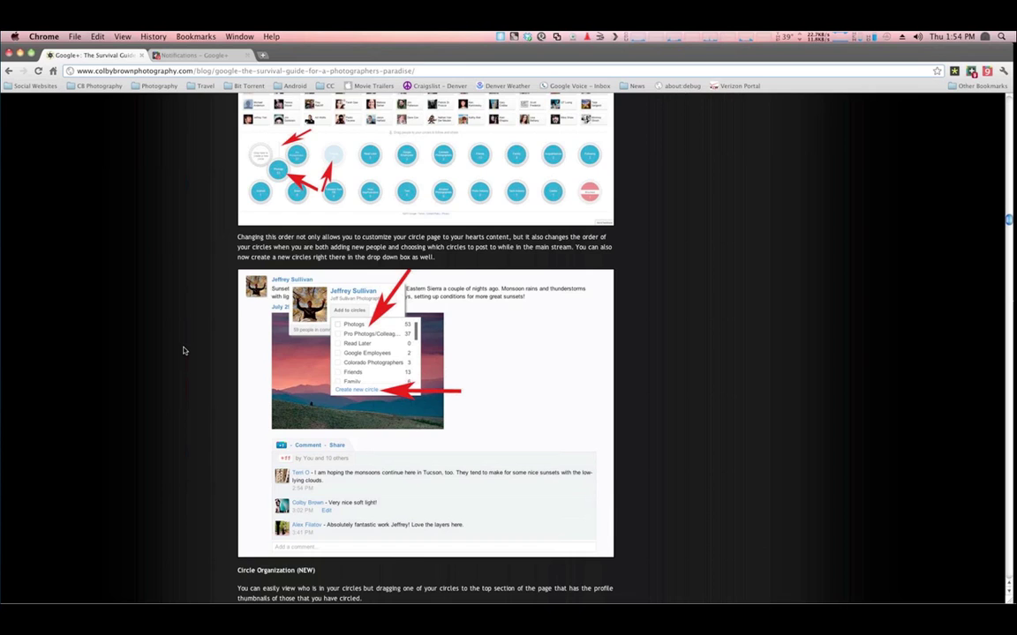
{"action": "scroll", "coordinate": [183, 351], "scroll_direction": "down", "scroll_amount": 15}
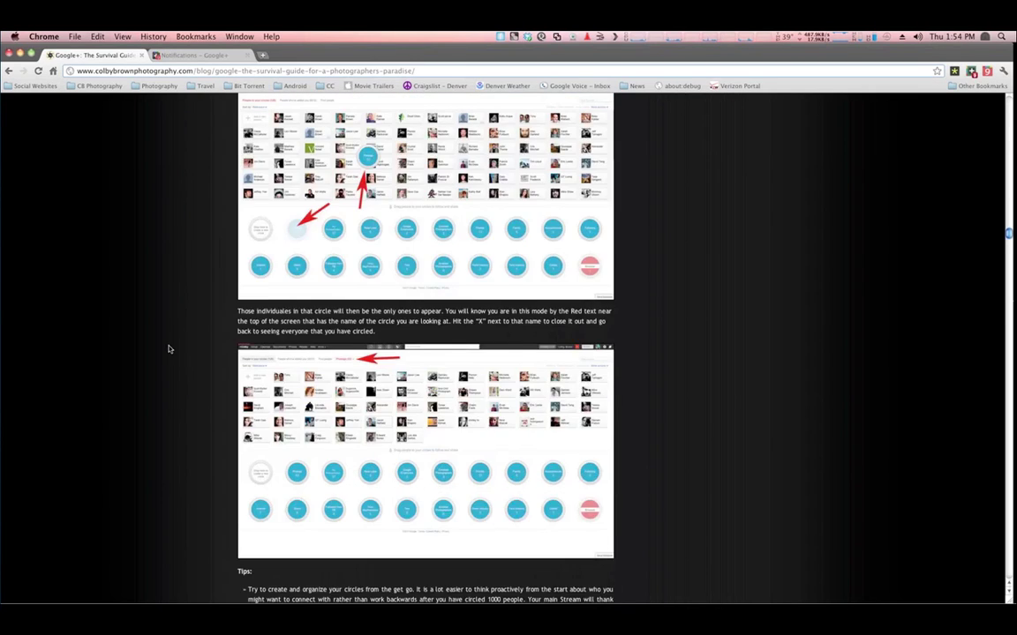
{"action": "scroll", "coordinate": [170, 350], "scroll_direction": "down", "scroll_amount": 5}
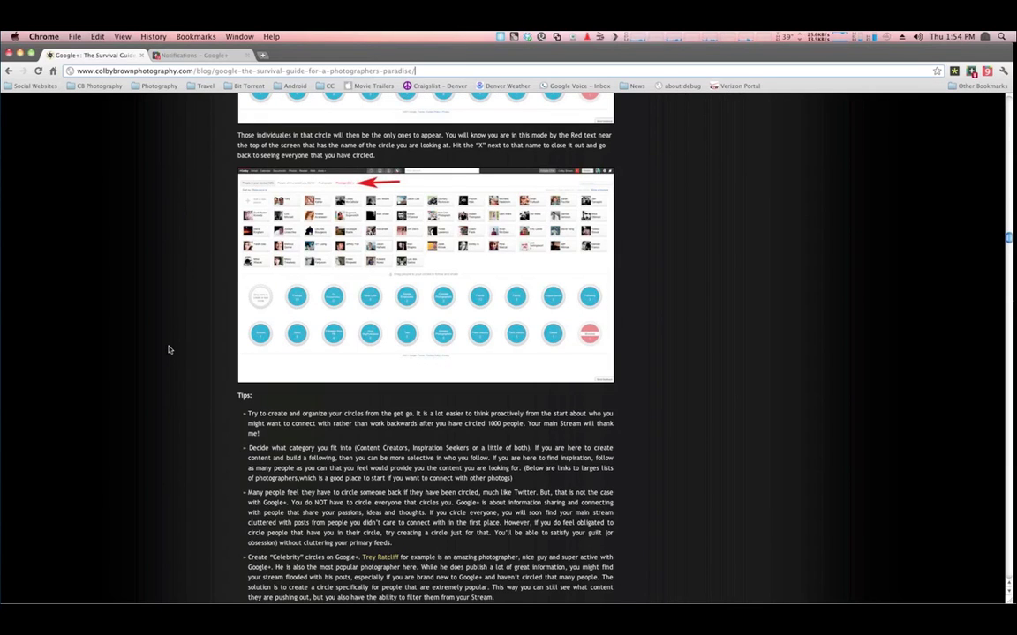
{"action": "scroll", "coordinate": [169, 350], "scroll_direction": "down", "scroll_amount": 15}
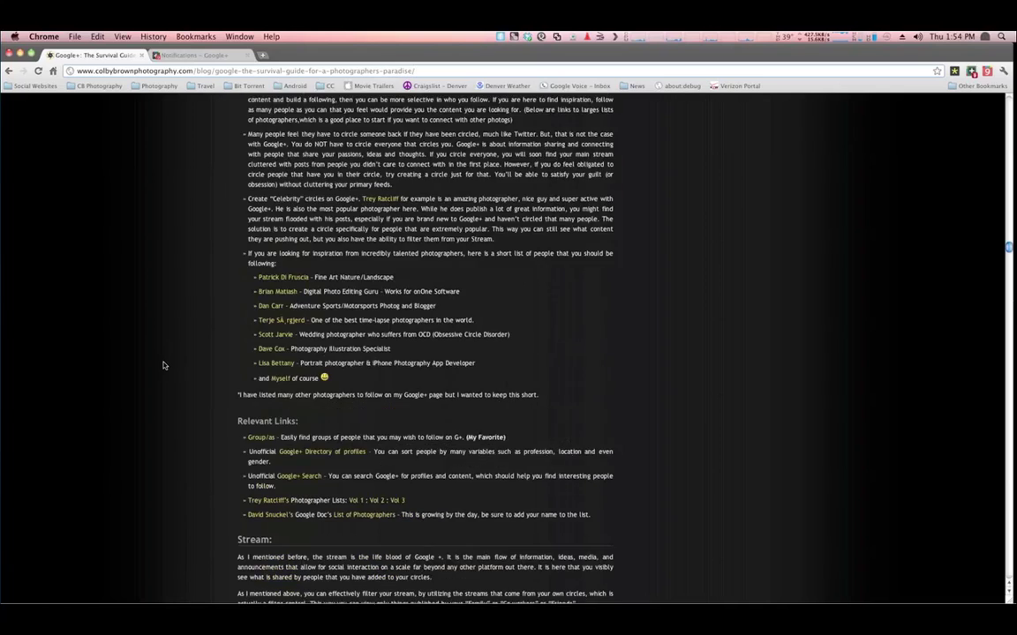
Skim the parts on sharing posts, the Google+ Content Policy, and editing, deleting and moderating comments, including the tips
{"action": "scroll", "coordinate": [160, 364], "scroll_direction": "down", "scroll_amount": 20}
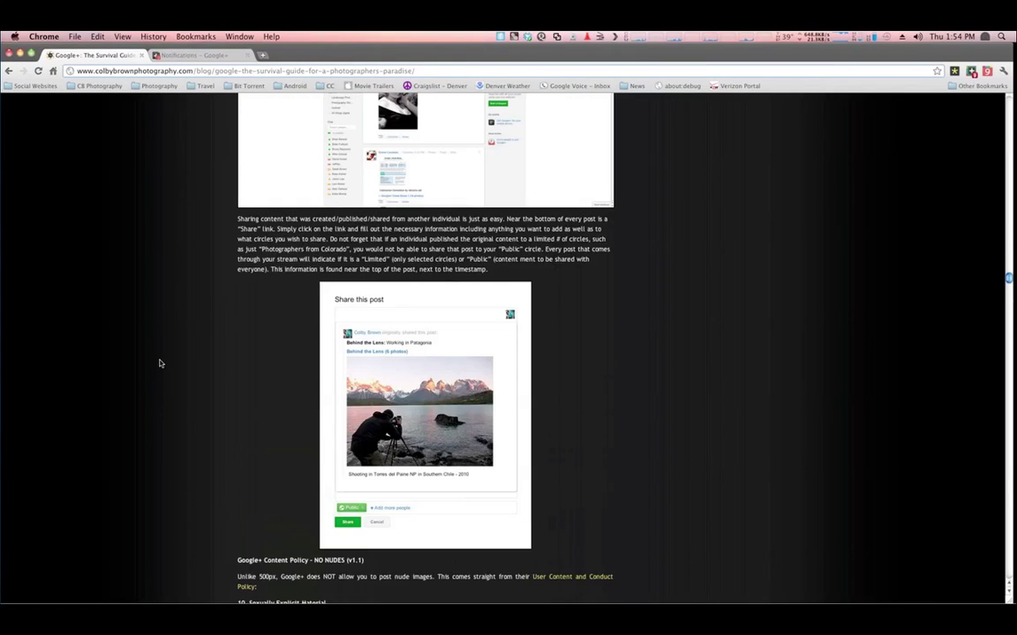
{"action": "scroll", "coordinate": [161, 363], "scroll_direction": "down", "scroll_amount": 10}
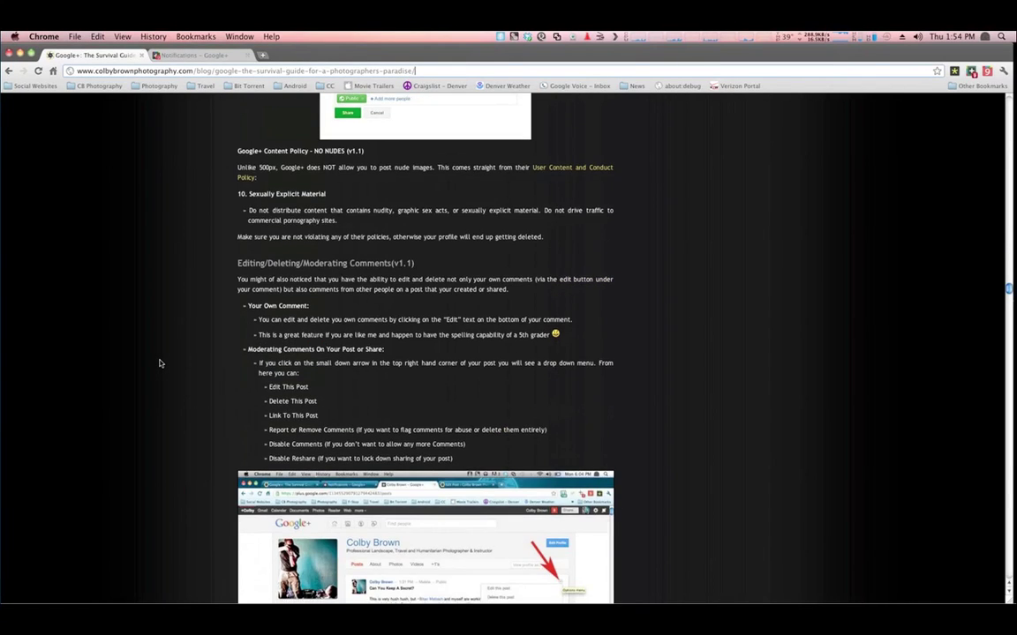
{"action": "scroll", "coordinate": [160, 364], "scroll_direction": "down", "scroll_amount": 6}
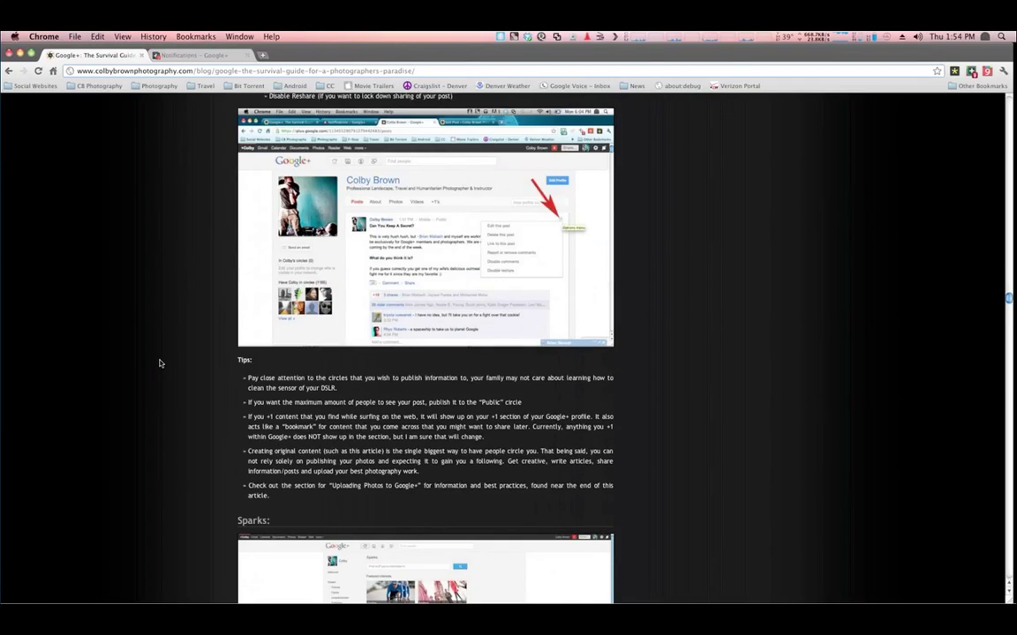
Review the Sparks section and the Hangouts section, from starting a hangout through the in-hangout controls and tips
{"action": "scroll", "coordinate": [160, 364], "scroll_direction": "down", "scroll_amount": 19}
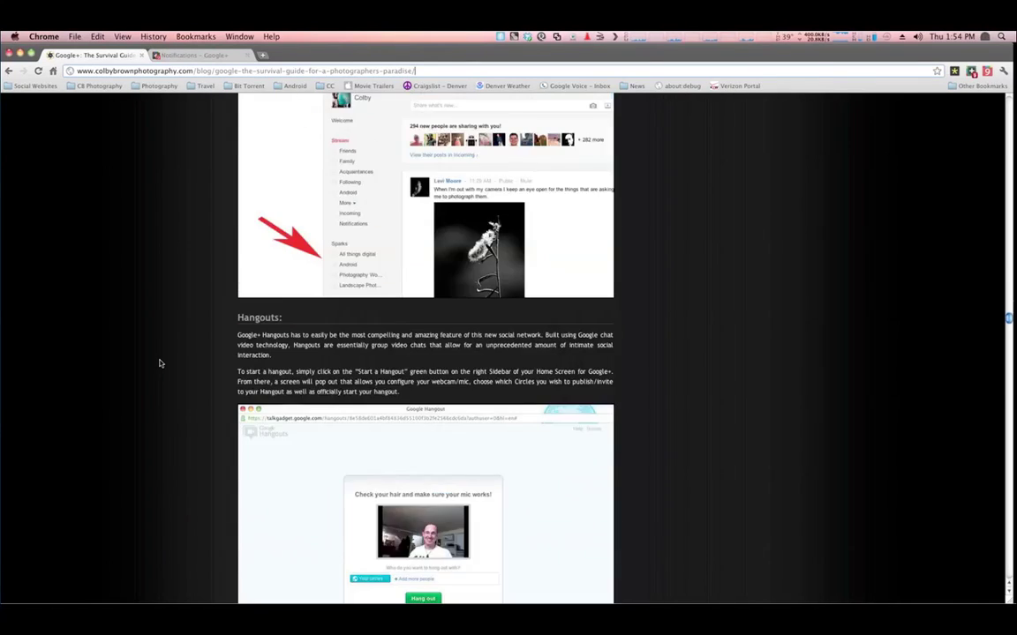
{"action": "scroll", "coordinate": [161, 364], "scroll_direction": "down", "scroll_amount": 4}
{"action": "scroll", "coordinate": [160, 364], "scroll_direction": "up", "scroll_amount": 8}
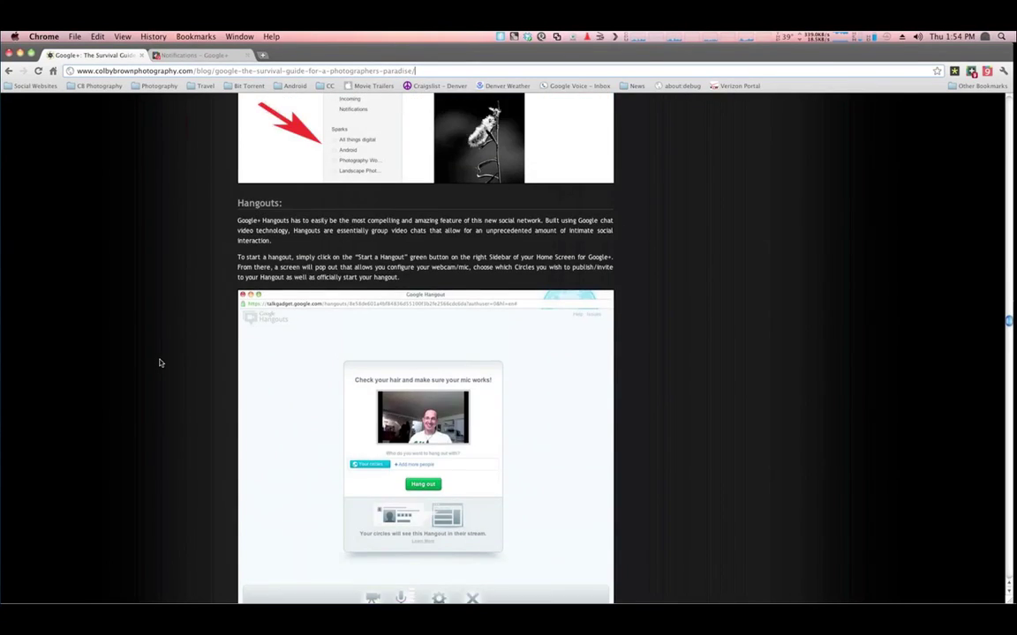
{"action": "scroll", "coordinate": [161, 363], "scroll_direction": "up", "scroll_amount": 5}
{"action": "scroll", "coordinate": [161, 363], "scroll_direction": "down", "scroll_amount": 2}
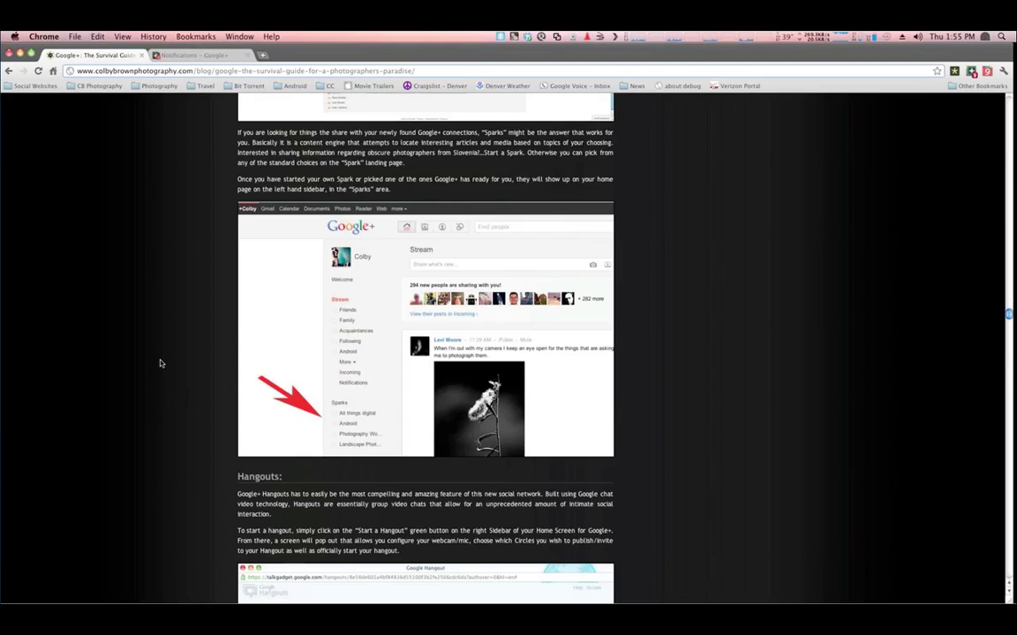
{"action": "scroll", "coordinate": [161, 363], "scroll_direction": "down", "scroll_amount": 6}
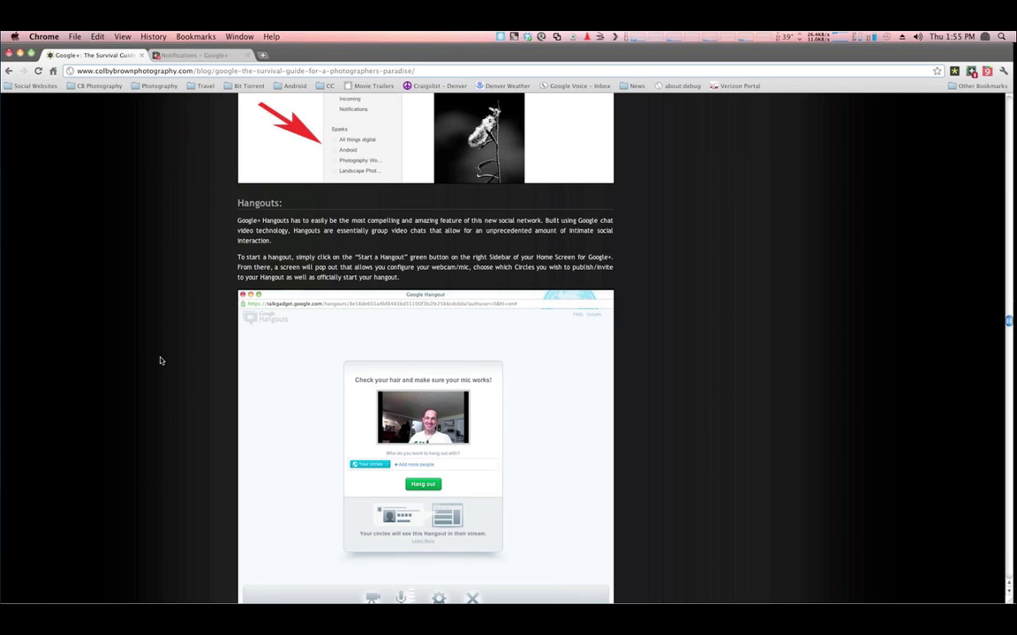
{"action": "scroll", "coordinate": [163, 356], "scroll_direction": "down", "scroll_amount": 5}
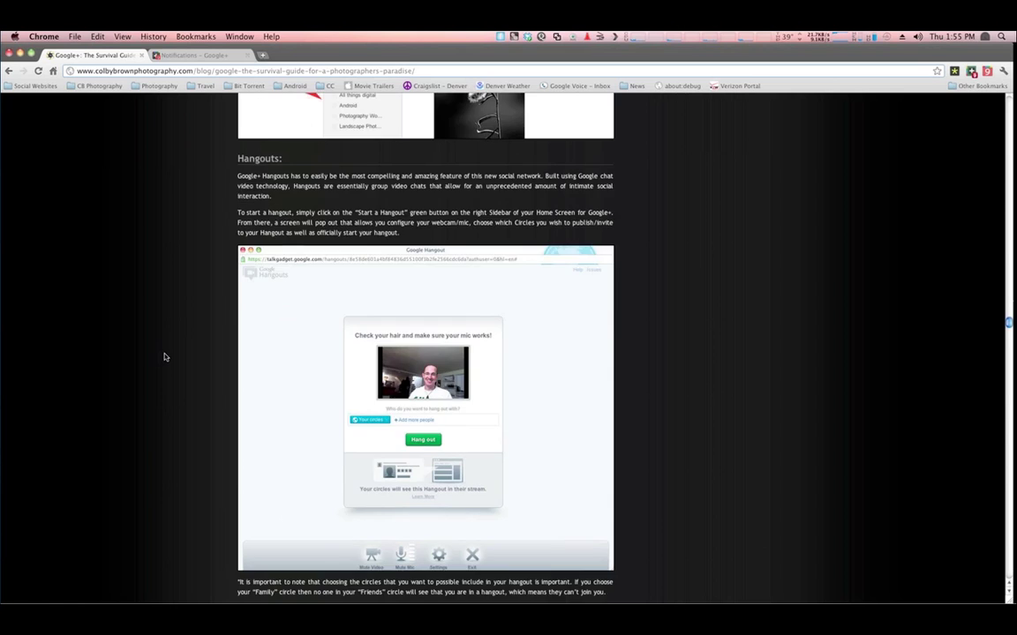
{"action": "scroll", "coordinate": [164, 356], "scroll_direction": "down", "scroll_amount": 3}
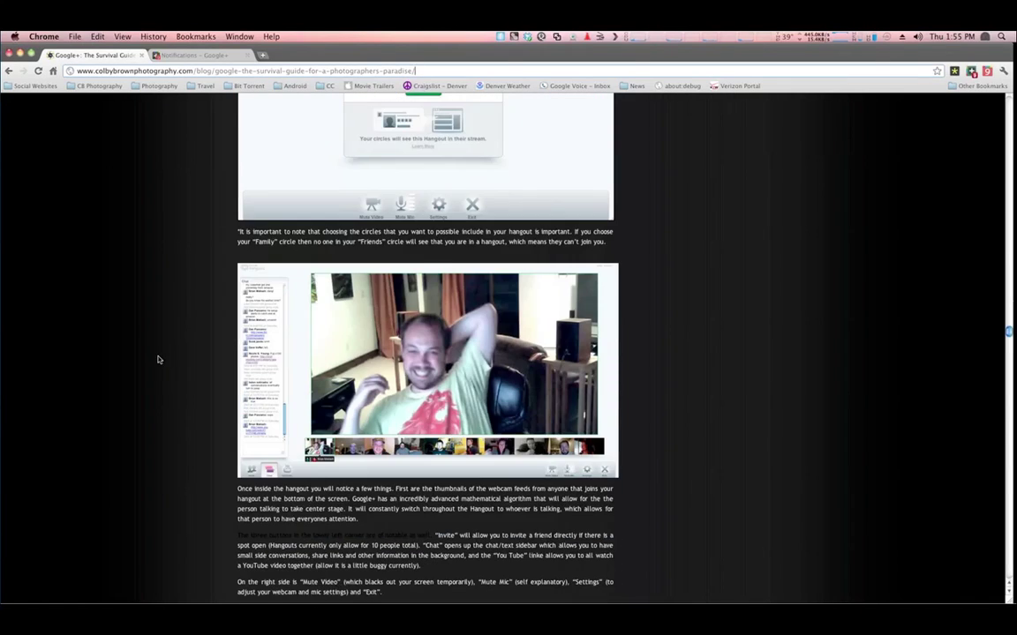
{"action": "scroll", "coordinate": [153, 359], "scroll_direction": "down", "scroll_amount": 1}
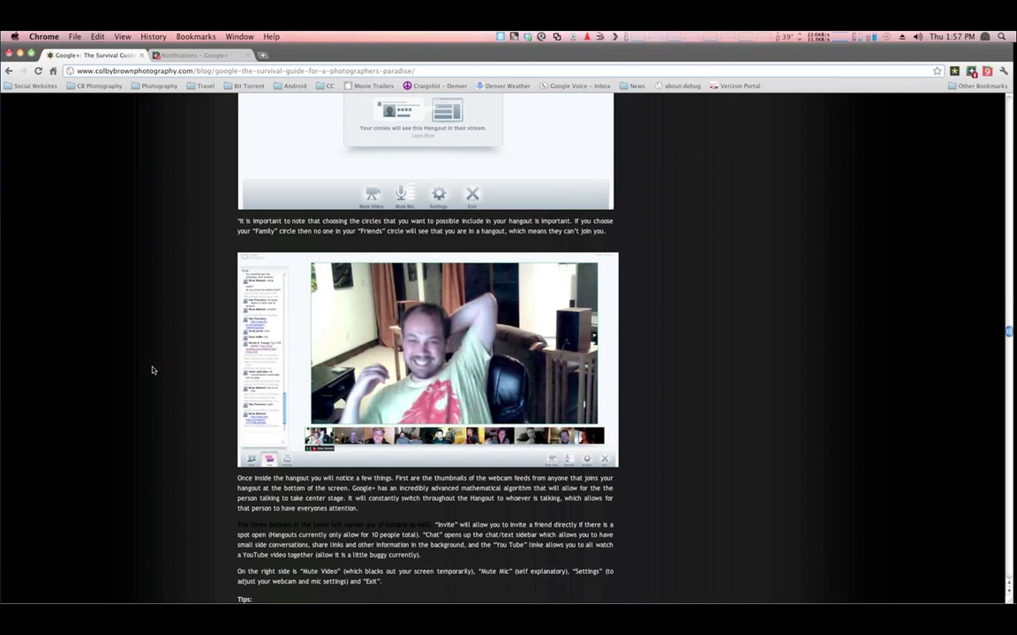
{"action": "scroll", "coordinate": [159, 380], "scroll_direction": "down", "scroll_amount": 5}
{"action": "scroll", "coordinate": [175, 403], "scroll_direction": "down", "scroll_amount": 6}
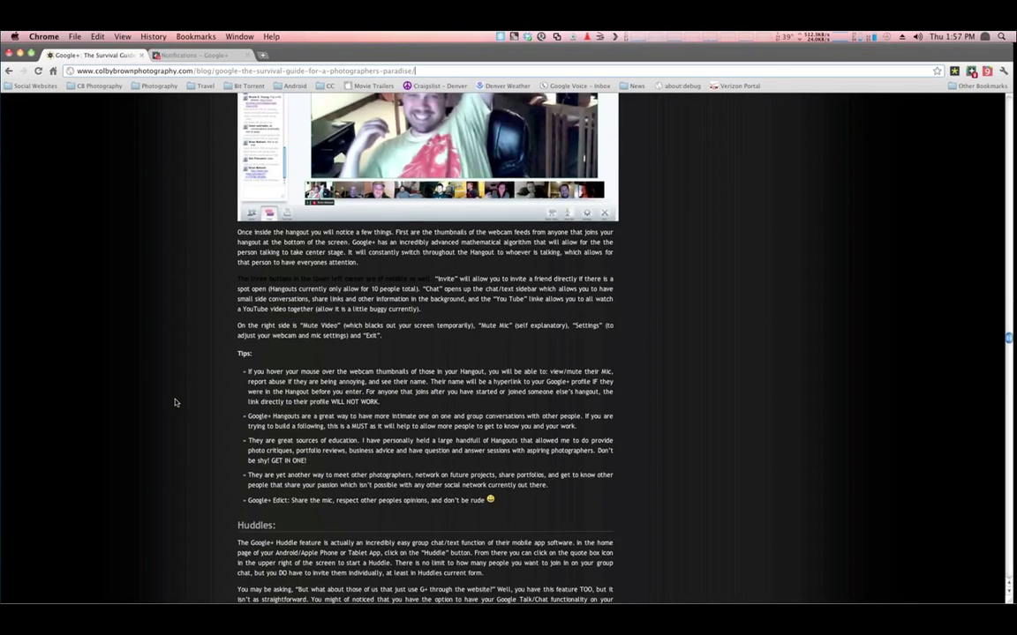
Read the Huddles section with its Huddle Settings, and the beginning of the Privacy section
{"action": "scroll", "coordinate": [175, 402], "scroll_direction": "down", "scroll_amount": 4}
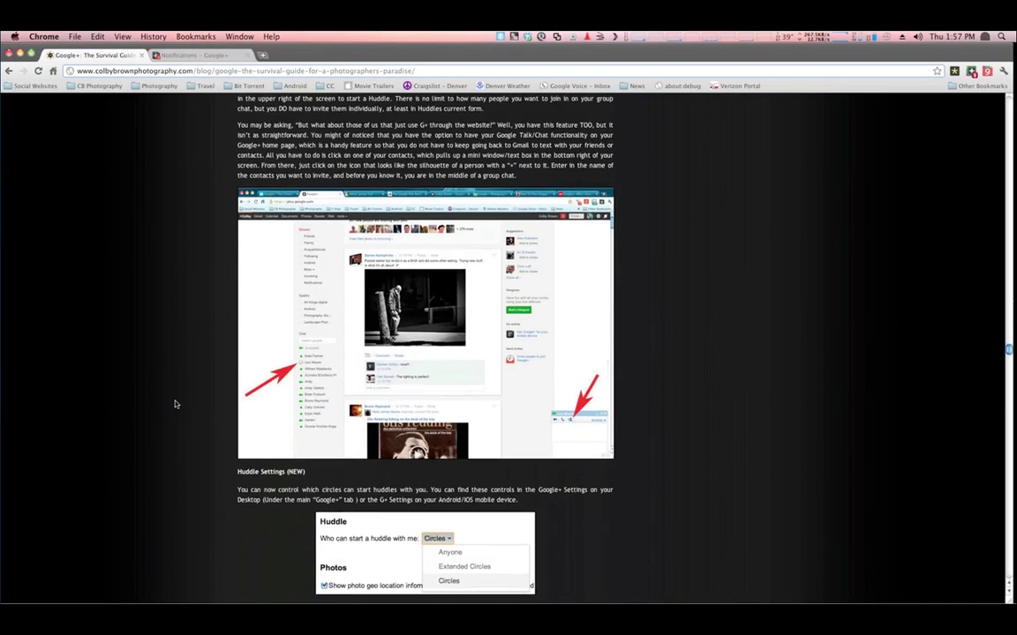
{"action": "scroll", "coordinate": [174, 403], "scroll_direction": "down", "scroll_amount": 1}
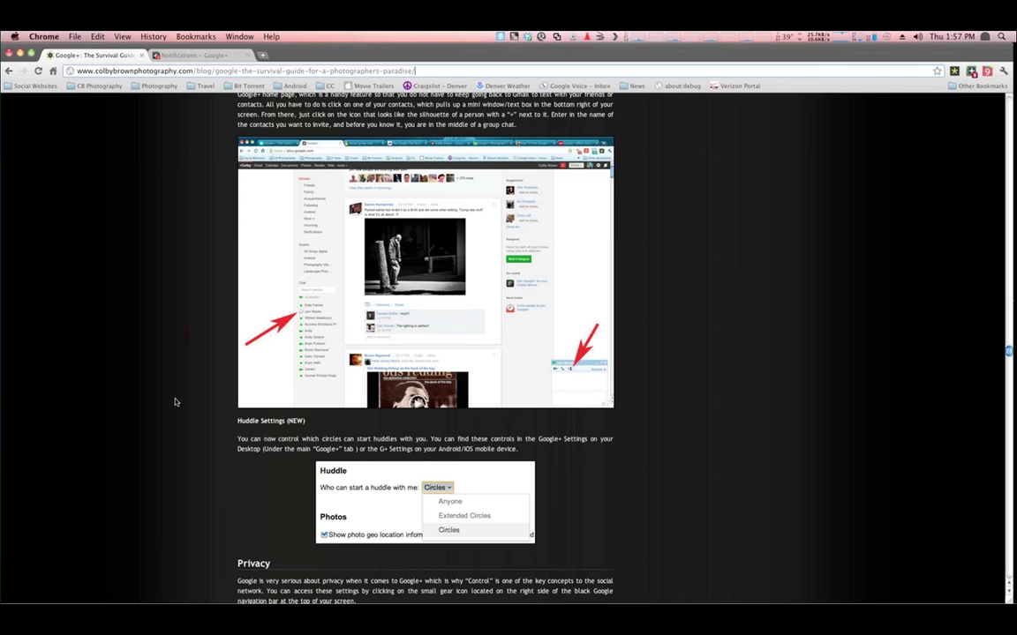
{"action": "scroll", "coordinate": [175, 402], "scroll_direction": "up", "scroll_amount": 1}
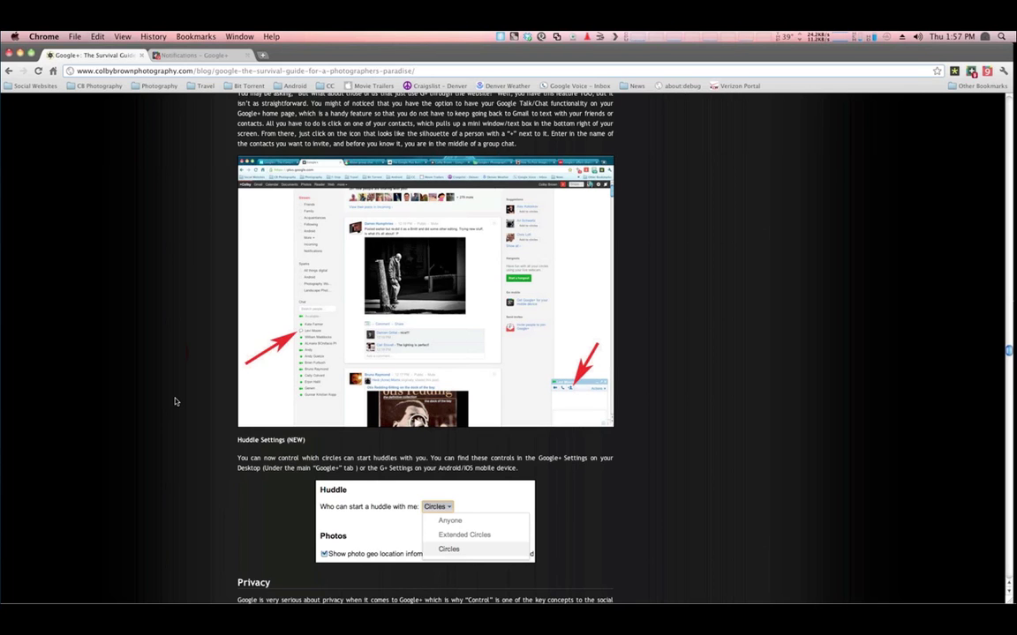
{"action": "scroll", "coordinate": [178, 395], "scroll_direction": "down", "scroll_amount": 15}
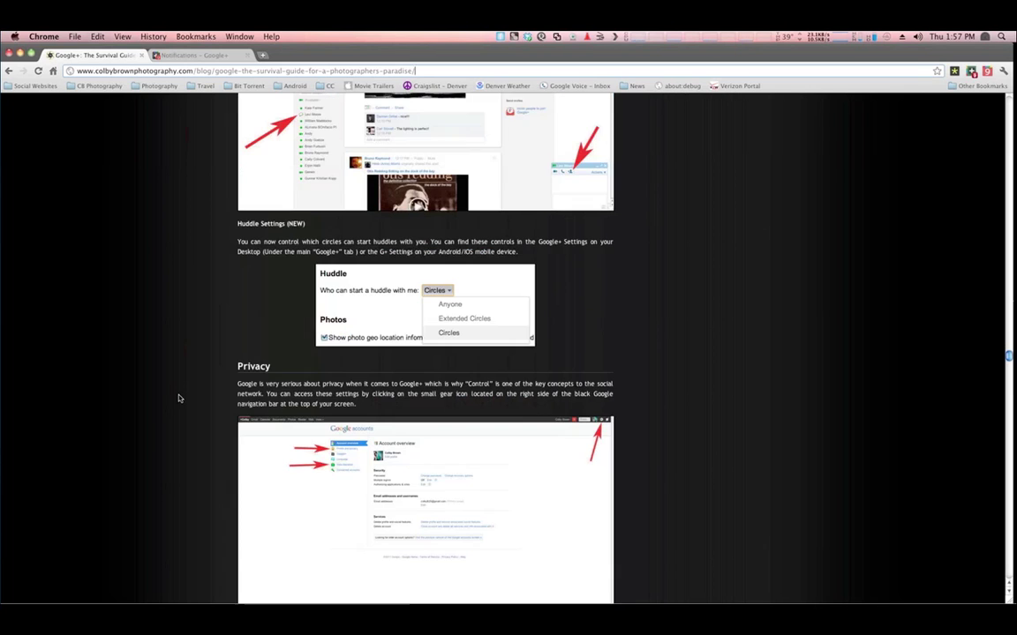
Examine the photo upload methods, comparing the Photo Section's pros and cons and continuing to Picasa Web Albums
{"action": "scroll", "coordinate": [155, 386], "scroll_direction": "down", "scroll_amount": 8}
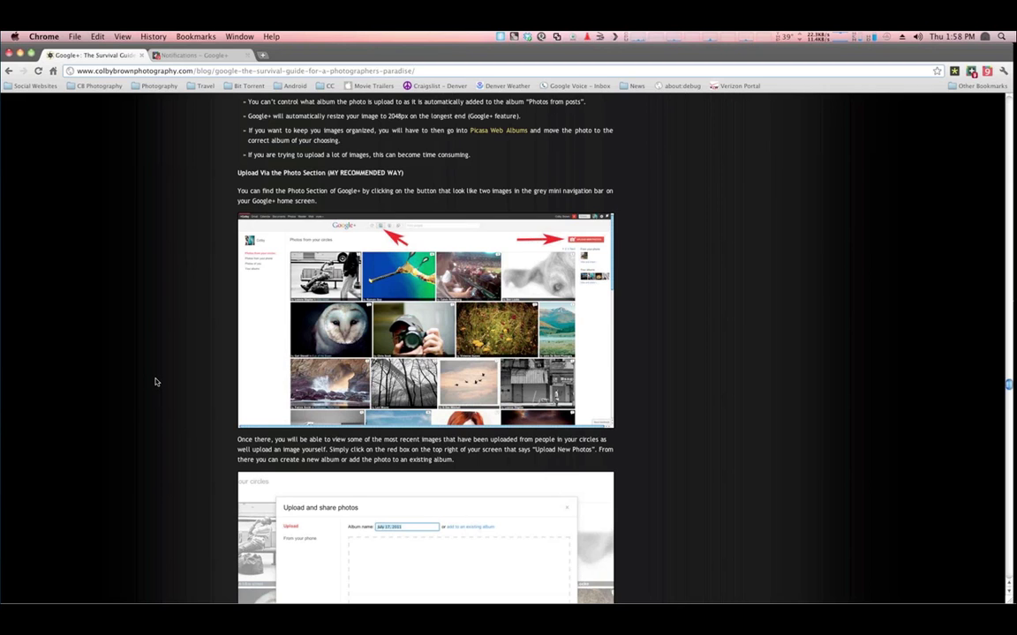
{"action": "scroll", "coordinate": [155, 381], "scroll_direction": "down", "scroll_amount": 3}
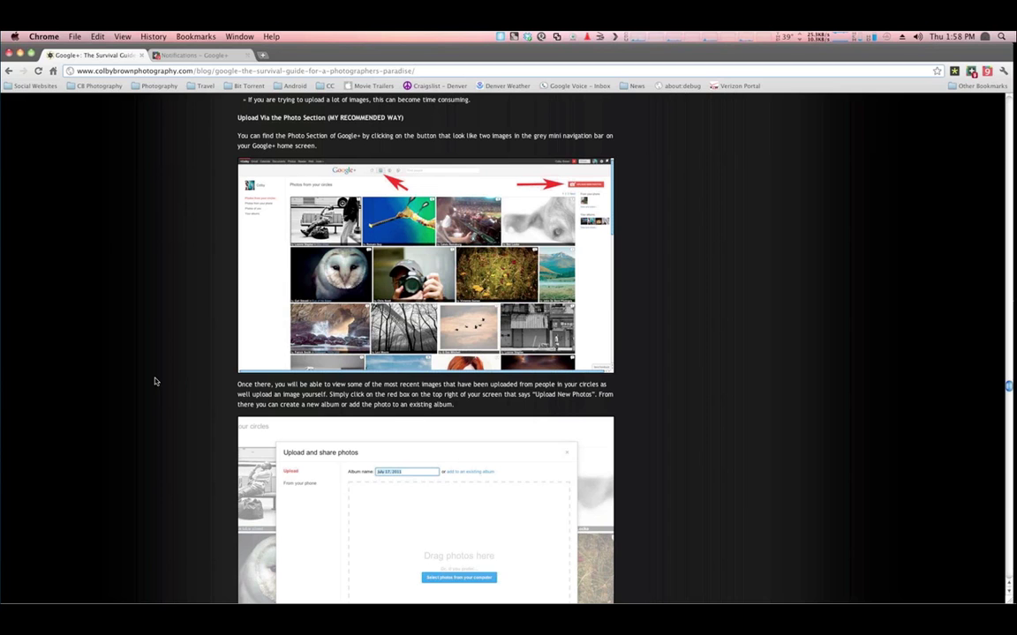
{"action": "scroll", "coordinate": [154, 381], "scroll_direction": "down", "scroll_amount": 10}
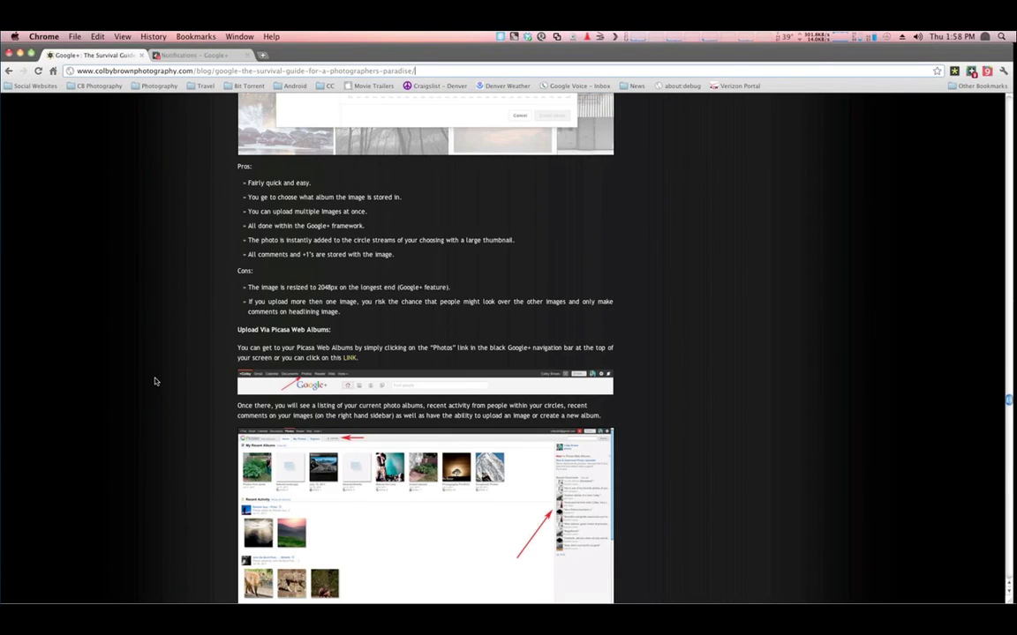
{"action": "scroll", "coordinate": [155, 382], "scroll_direction": "down", "scroll_amount": 3}
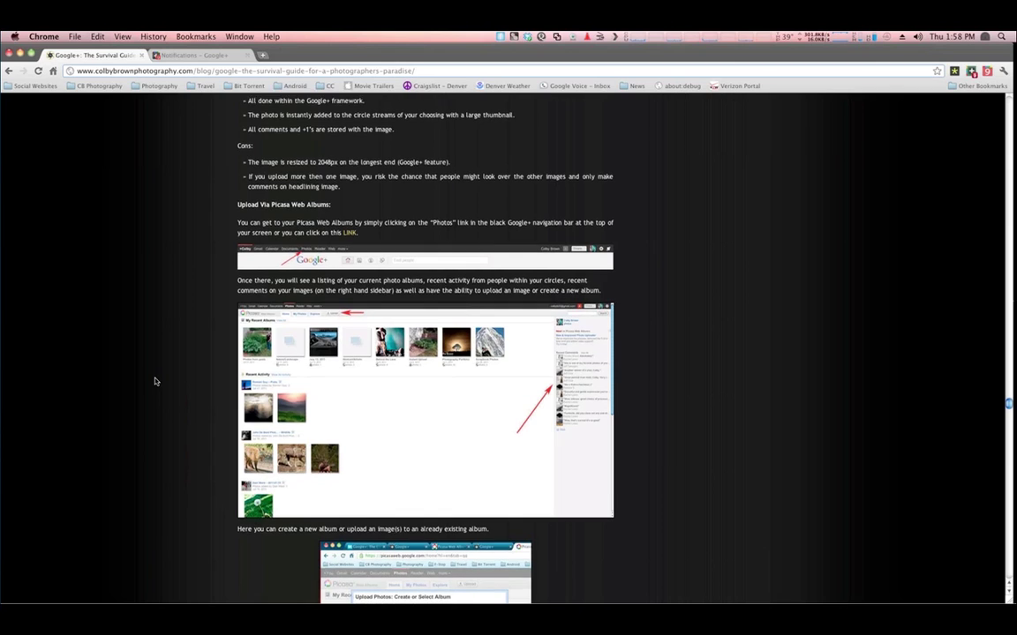
Go back through the photo upload methods in the article to review the Privacy section and the Huddle Settings
{"action": "scroll", "coordinate": [155, 381], "scroll_direction": "up", "scroll_amount": 12}
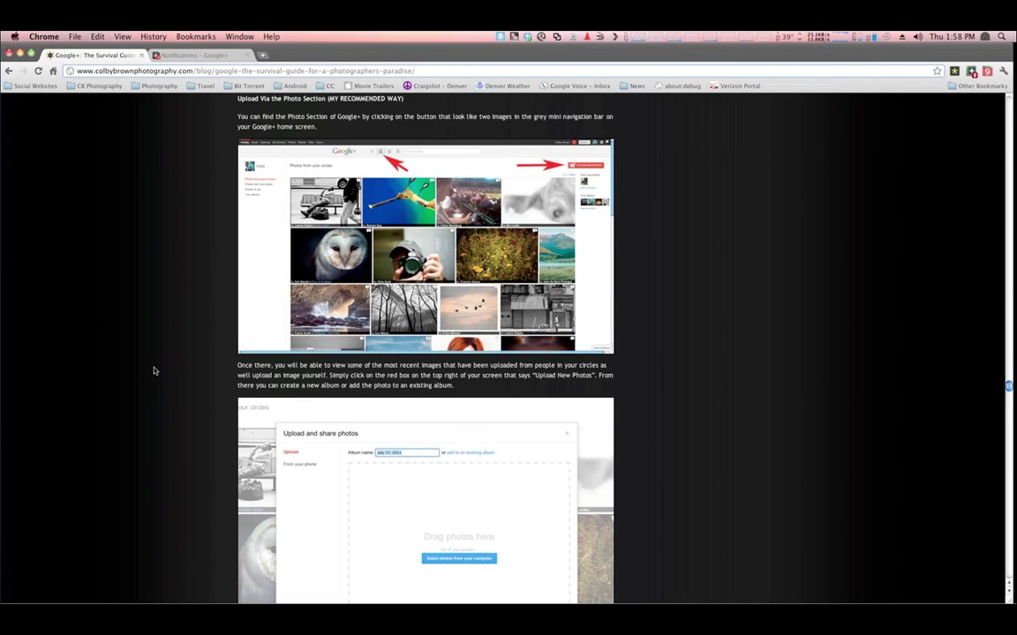
{"action": "scroll", "coordinate": [154, 371], "scroll_direction": "up", "scroll_amount": 4}
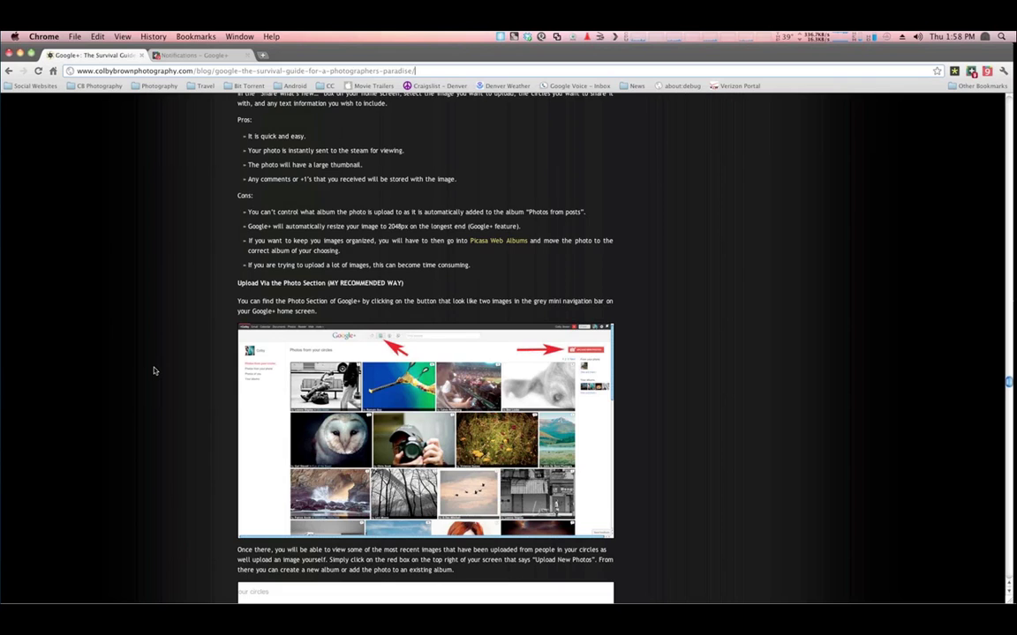
{"action": "scroll", "coordinate": [153, 371], "scroll_direction": "up", "scroll_amount": 10}
{"action": "scroll", "coordinate": [153, 371], "scroll_direction": "up", "scroll_amount": 7}
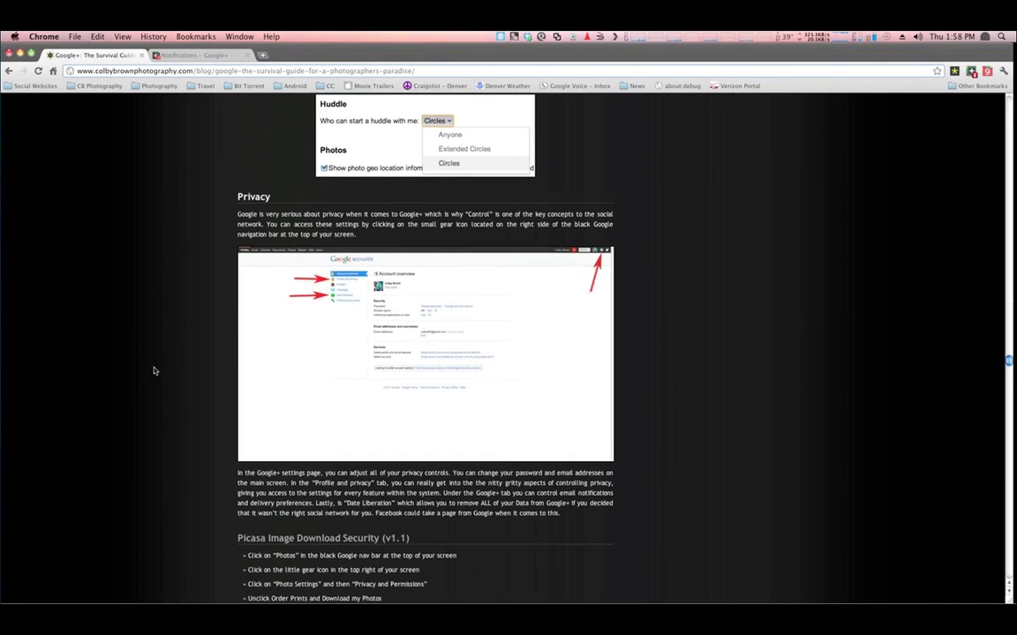
{"action": "scroll", "coordinate": [153, 371], "scroll_direction": "up", "scroll_amount": 2}
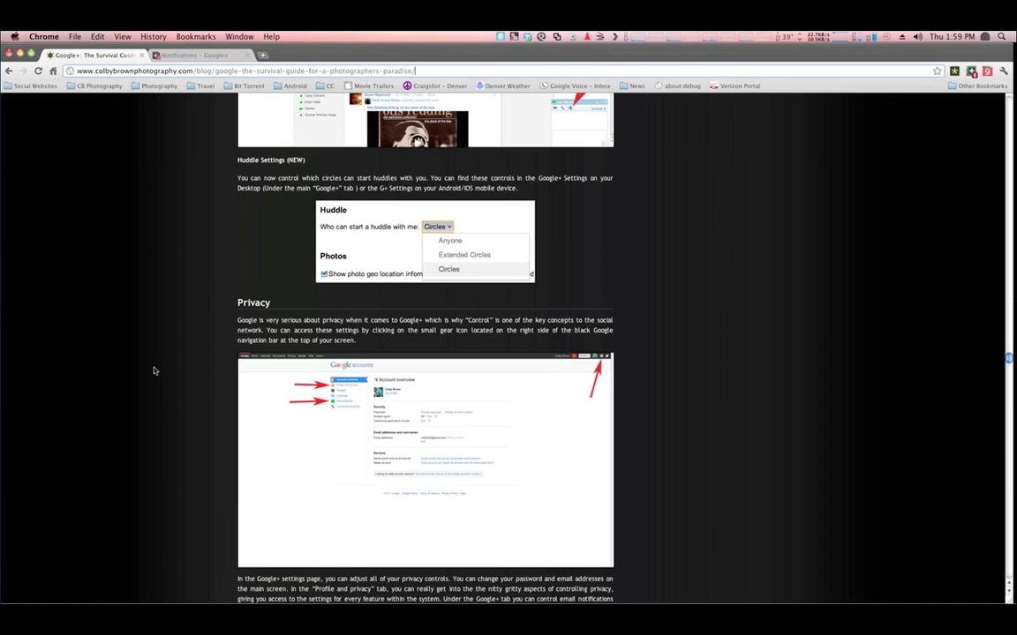
Minimize the browser to return to Lightroom, and dim the interface around the black-and-white Yosemite waterfall photo
{"action": "left_click", "coordinate": [20, 55]}
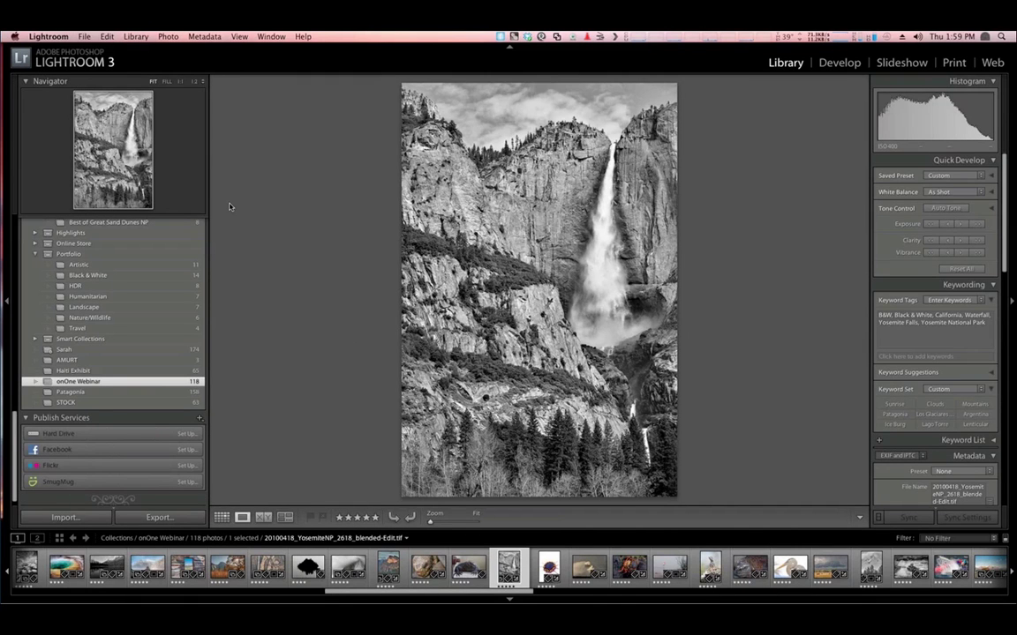
{"action": "key", "text": "l"}
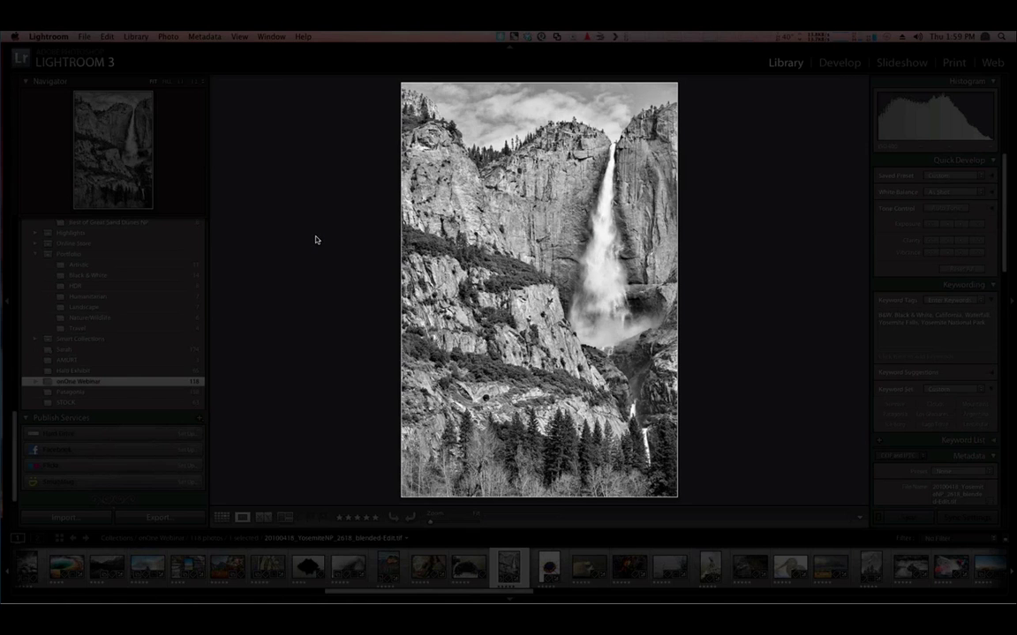
{"action": "key", "text": "Right"}
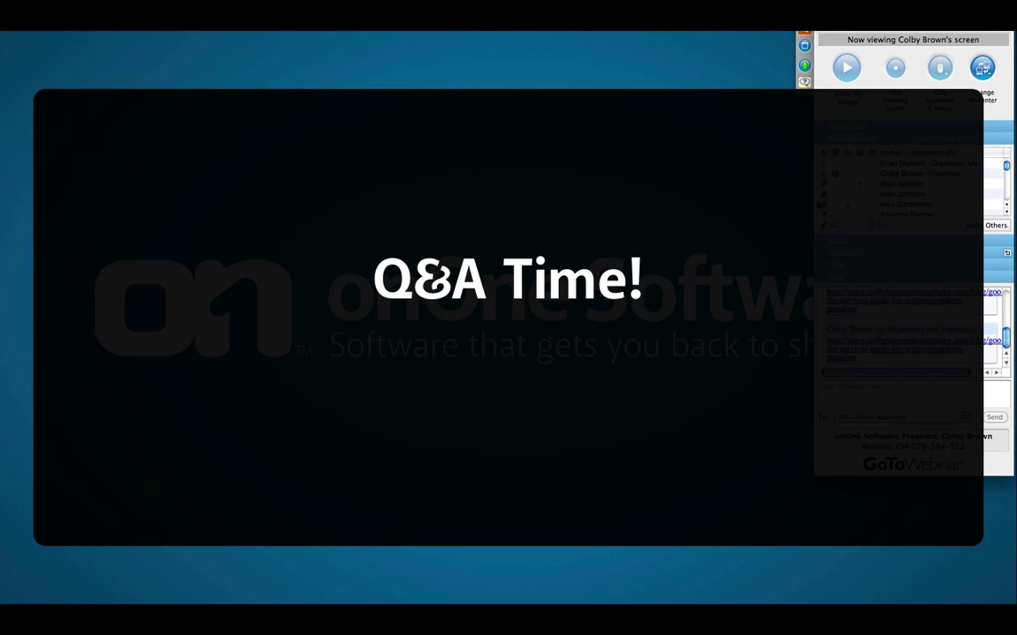
Open the webinar's Questions window, review the most recent attendee questions, and move the window away from the control panel
{"action": "left_click", "coordinate": [803, 82]}
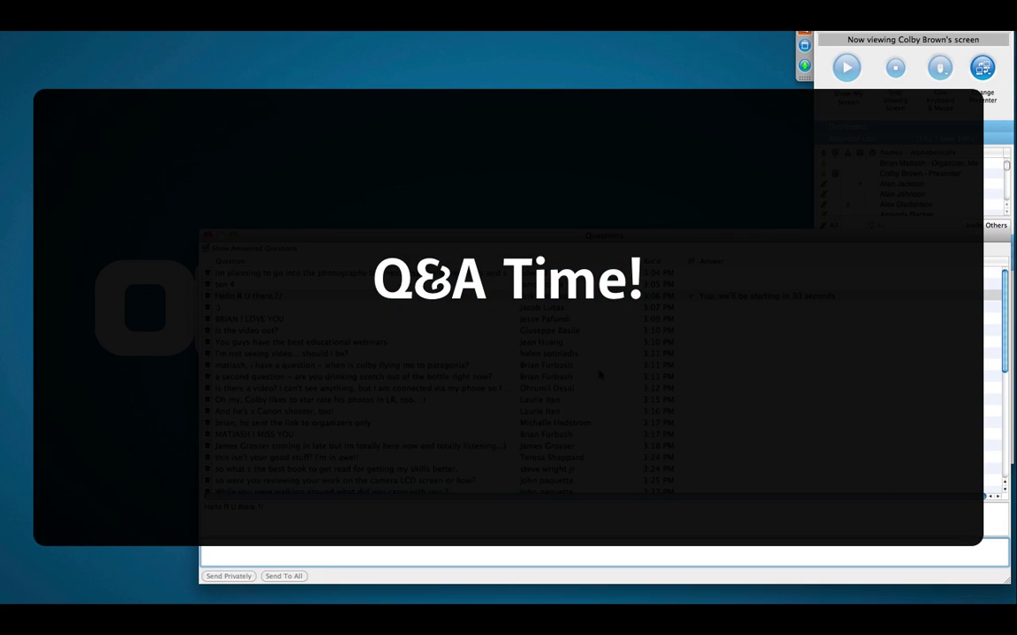
{"action": "scroll", "coordinate": [600, 375], "scroll_direction": "down", "scroll_amount": 10}
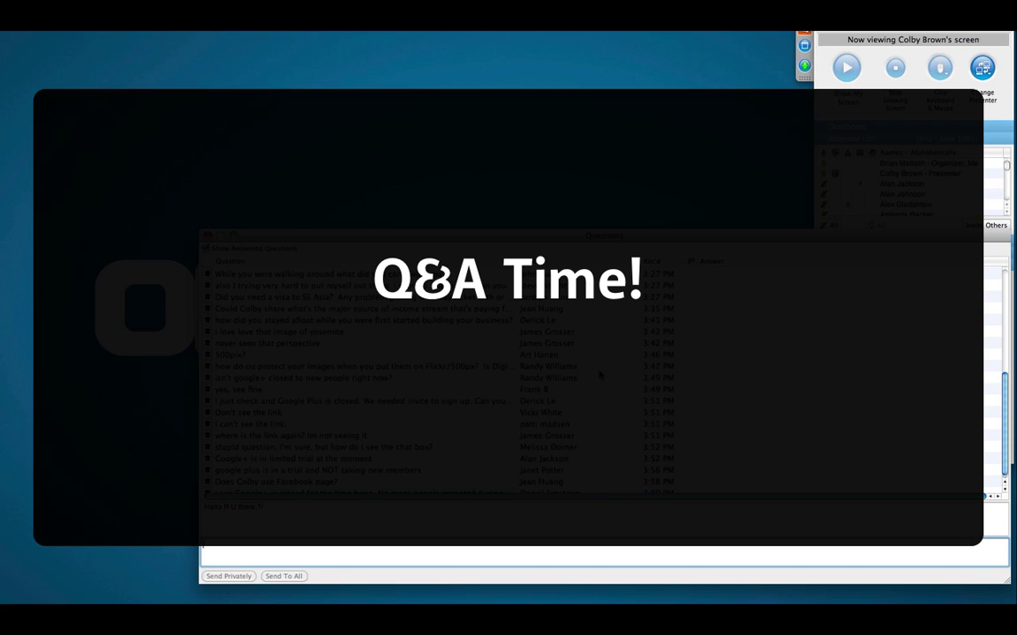
{"action": "scroll", "coordinate": [599, 376], "scroll_direction": "down", "scroll_amount": 1}
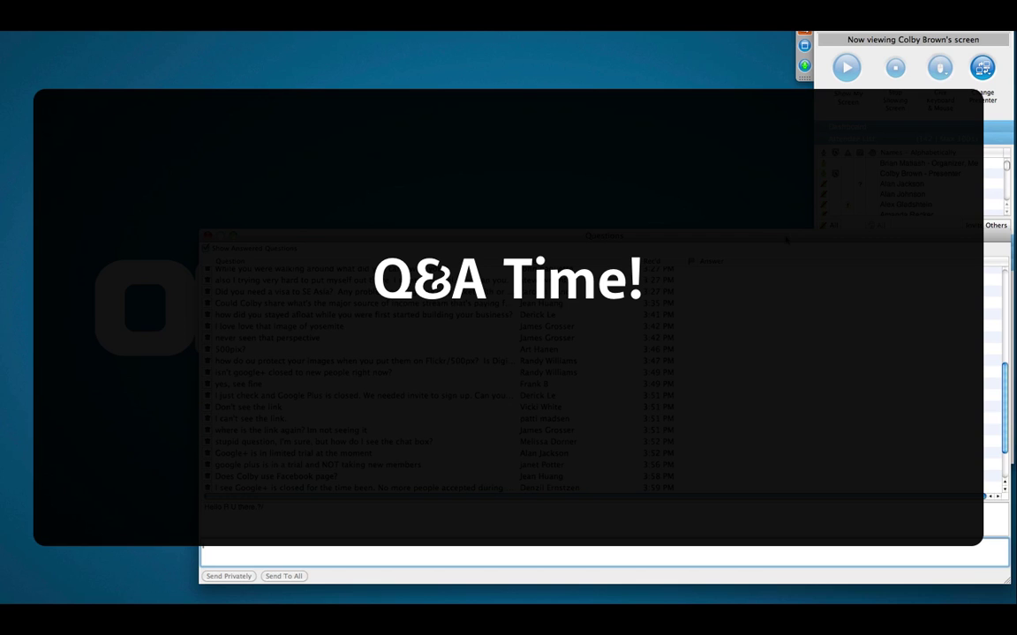
{"action": "left_click_drag", "start_coordinate": [785, 238], "coordinate": [703, 235]}
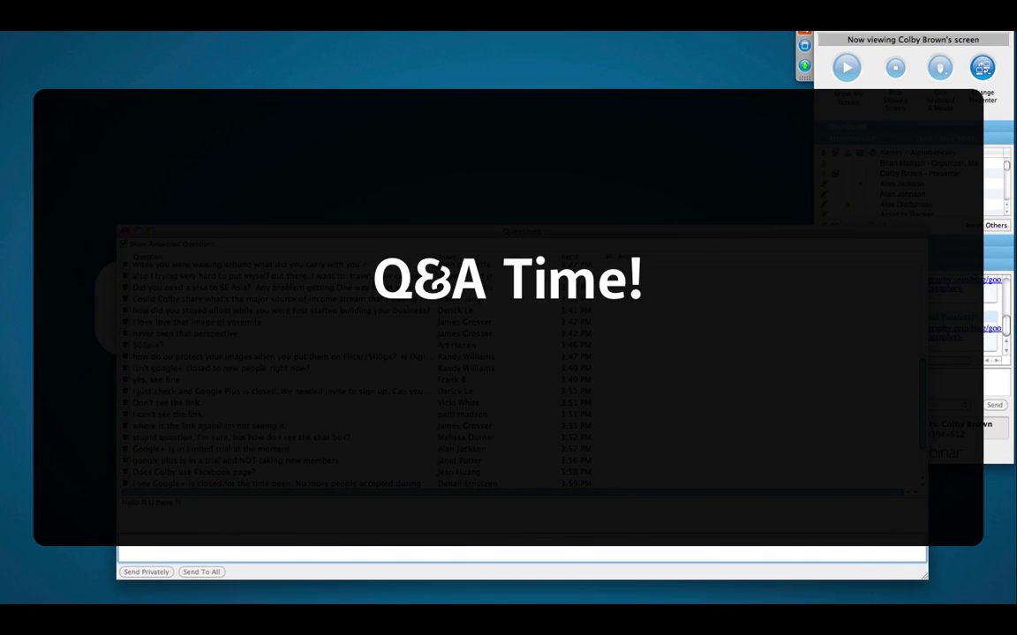